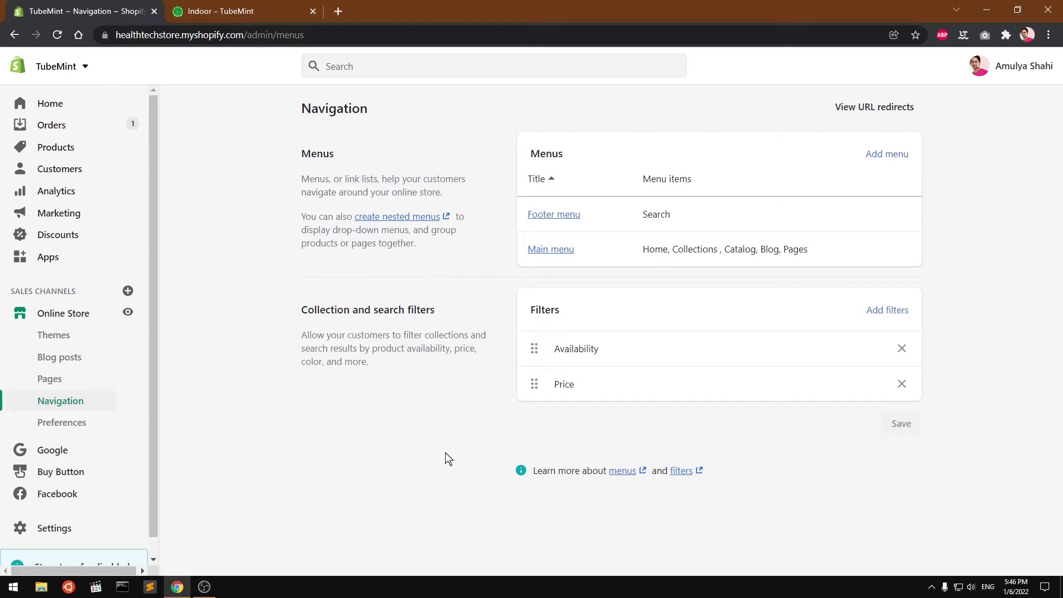
Review the store's collections, noting Indoor matches product type Indoor, then return to All products.
left_click(55, 150)
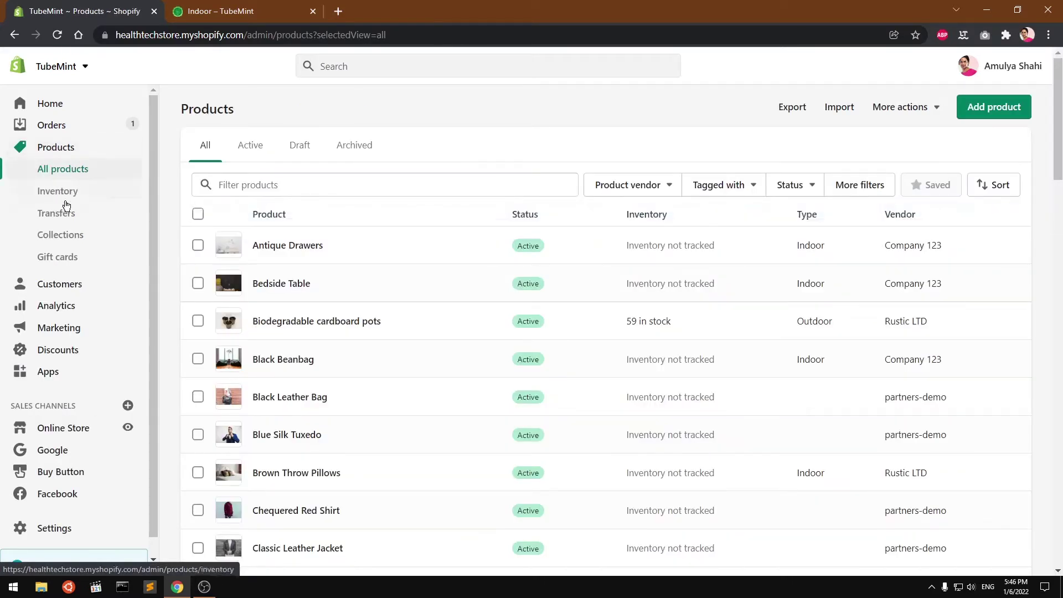
left_click(69, 237)
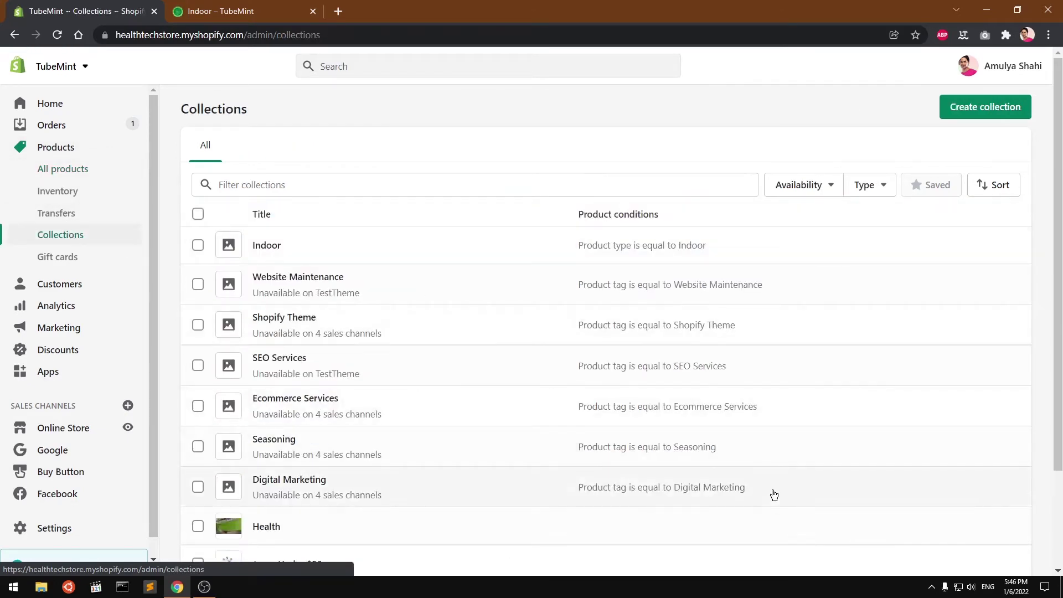
scroll(774, 494, "down", 1)
scroll(773, 495, "down", 2)
scroll(774, 494, "up", 3)
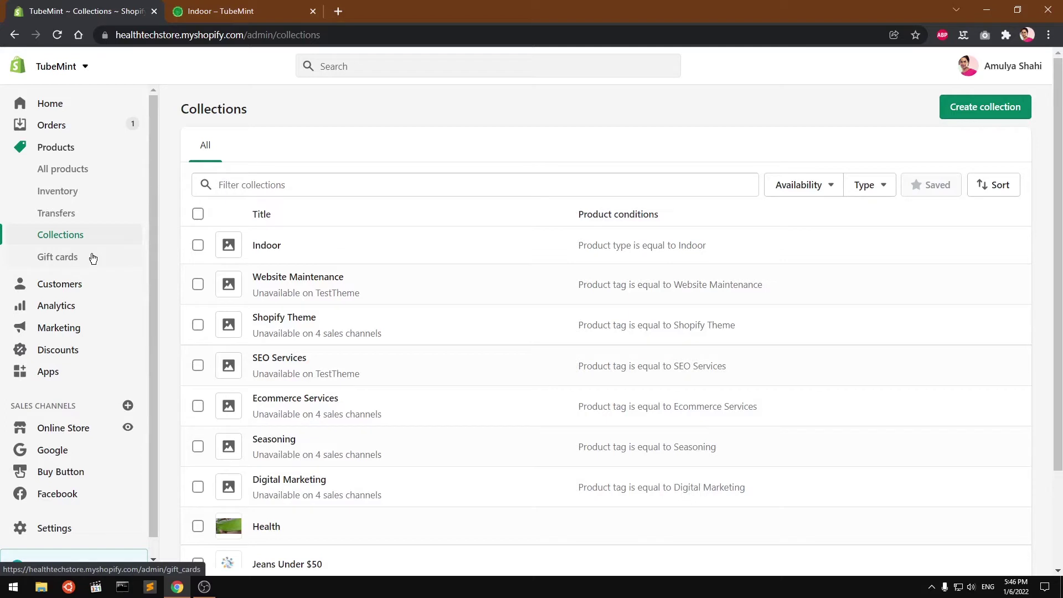
left_click(83, 172)
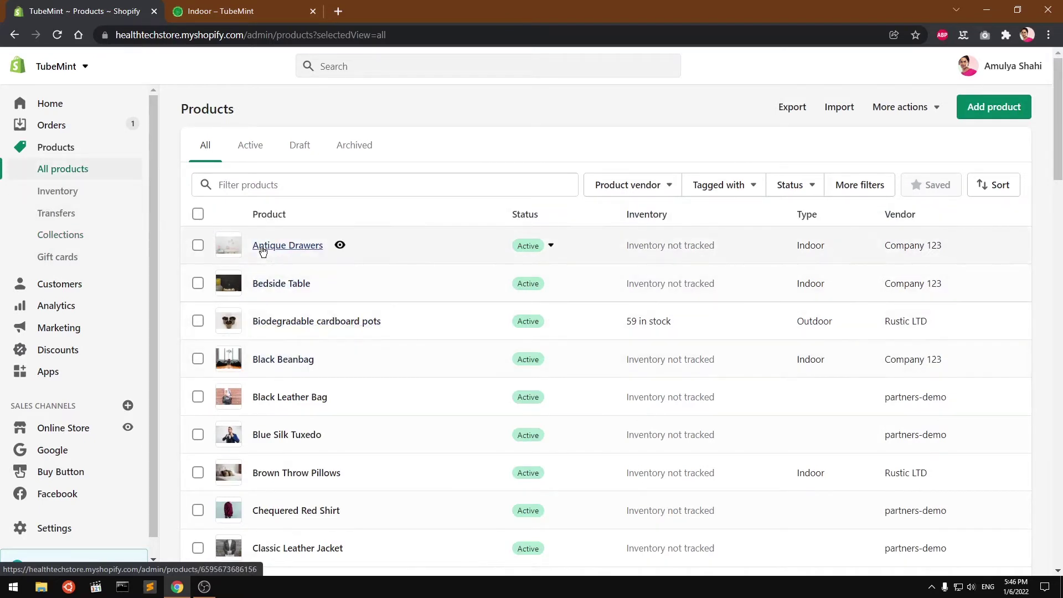
Open Antique Drawers and highlight its Furniture product type and Standard type in Organization.
left_click(294, 252)
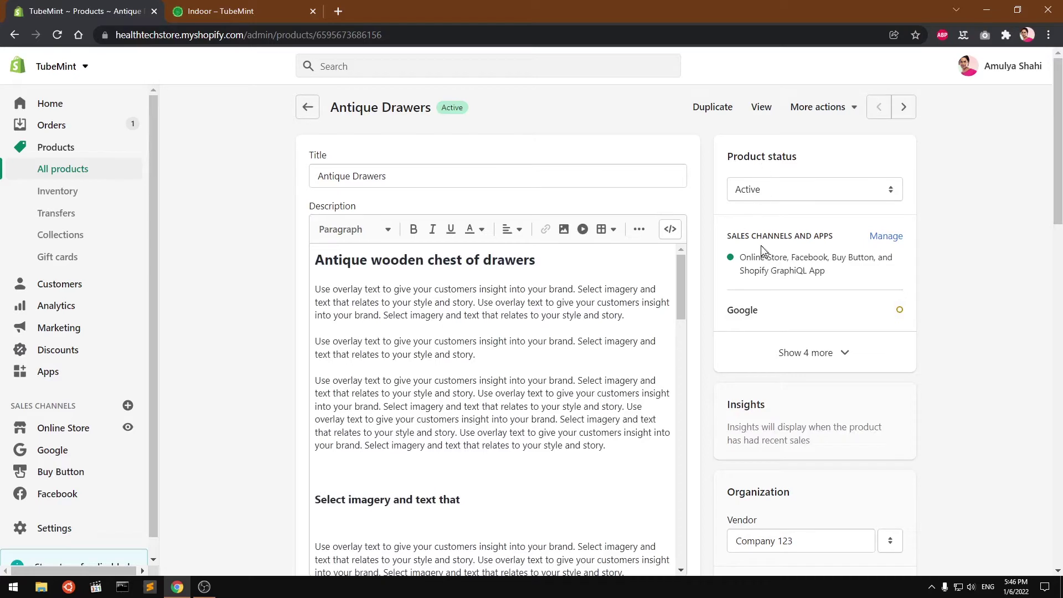
scroll(923, 426, "down", 2)
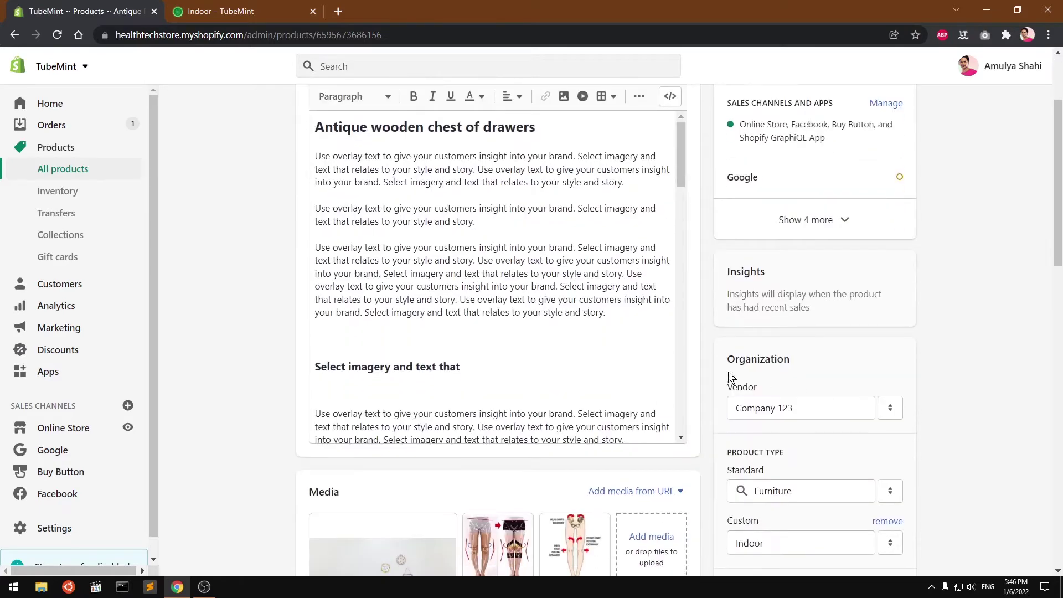
scroll(802, 426, "down", 2)
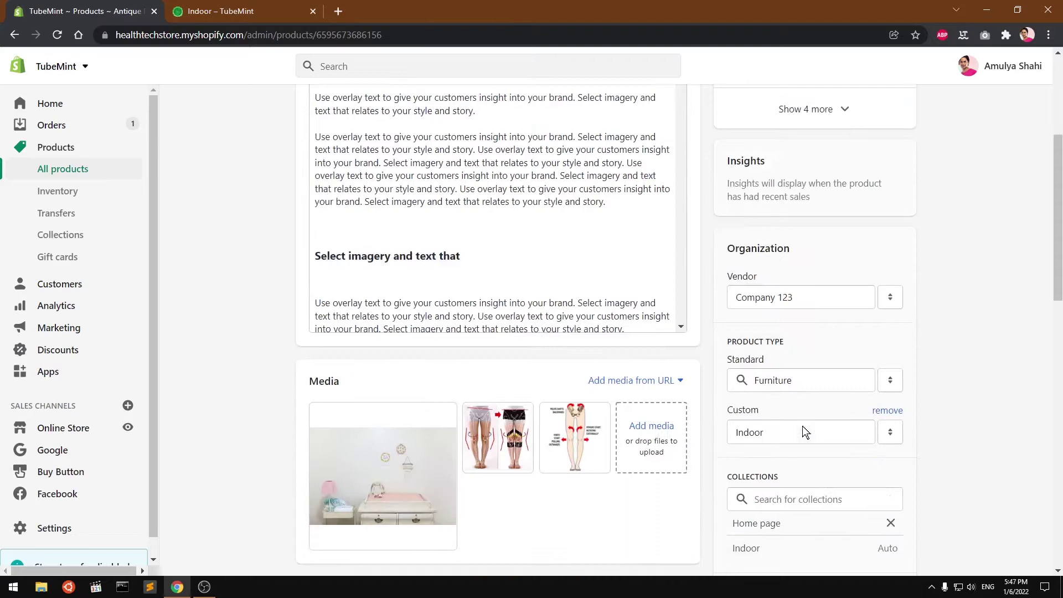
left_click_drag(726, 321, 815, 316)
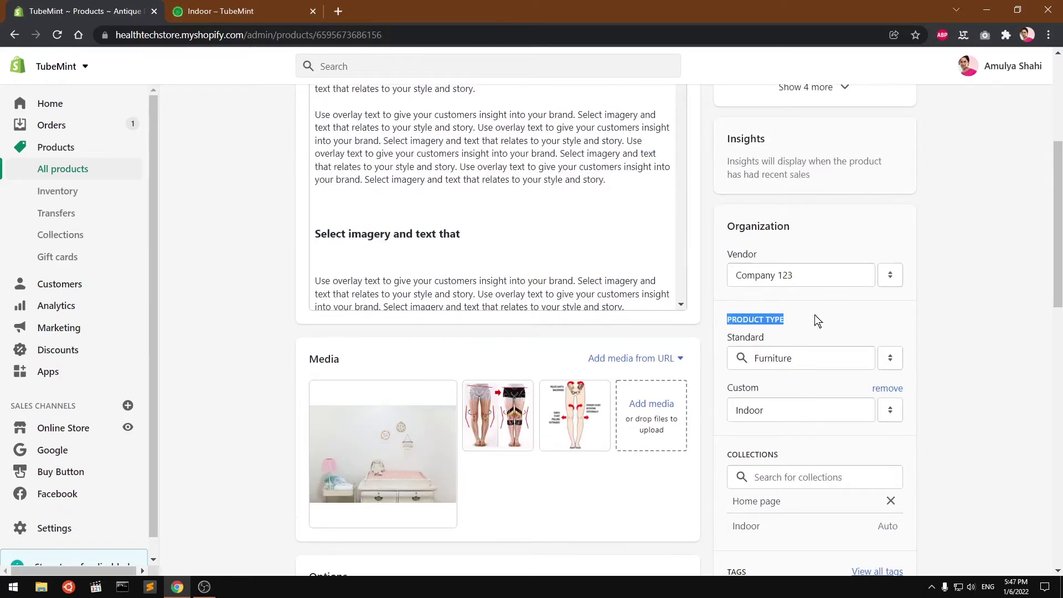
left_click(930, 337)
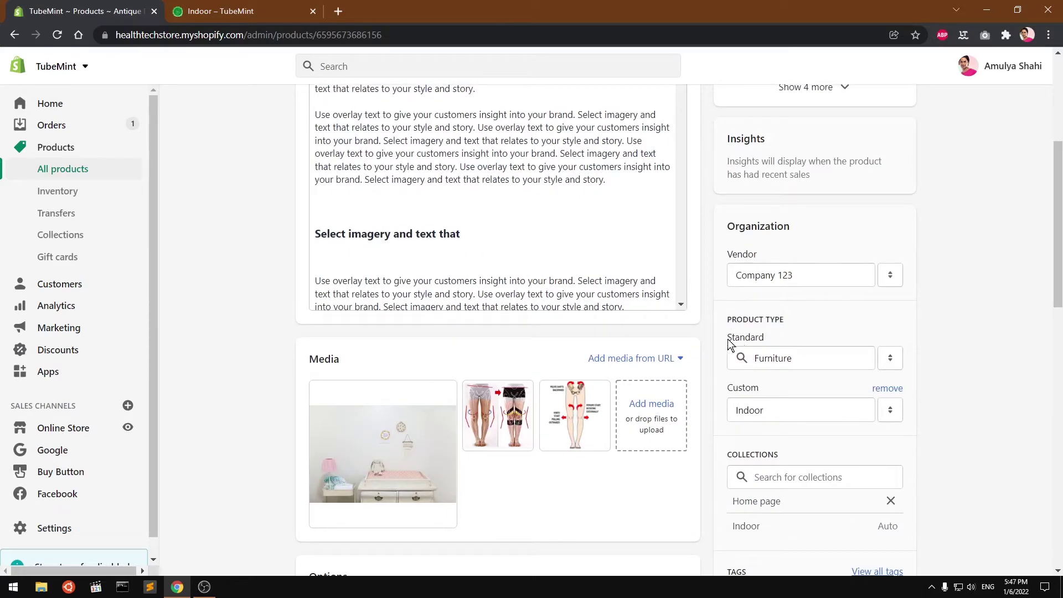
left_click_drag(726, 337, 766, 339)
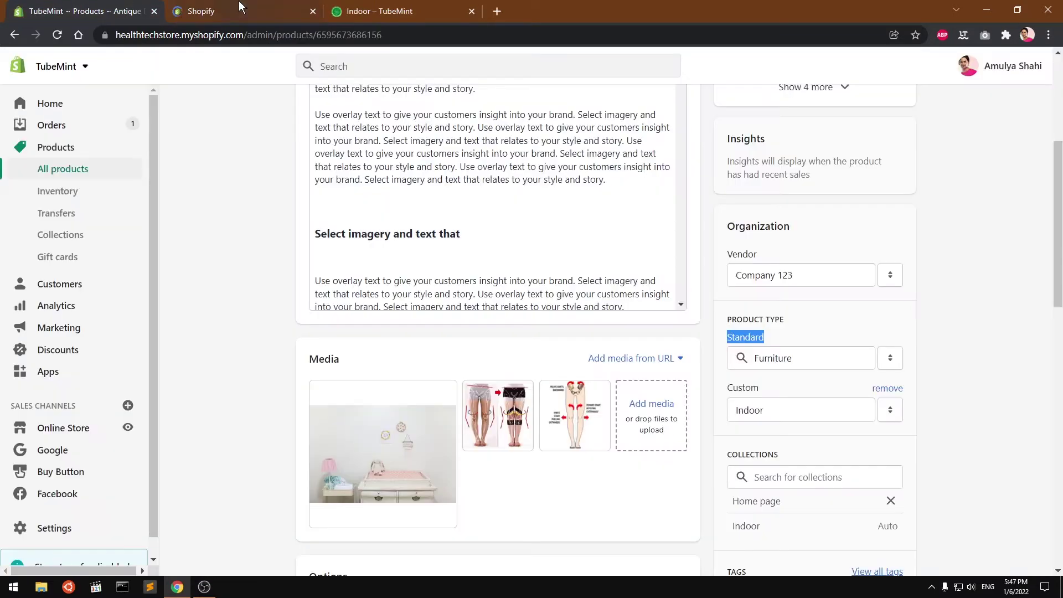
left_click(239, 9)
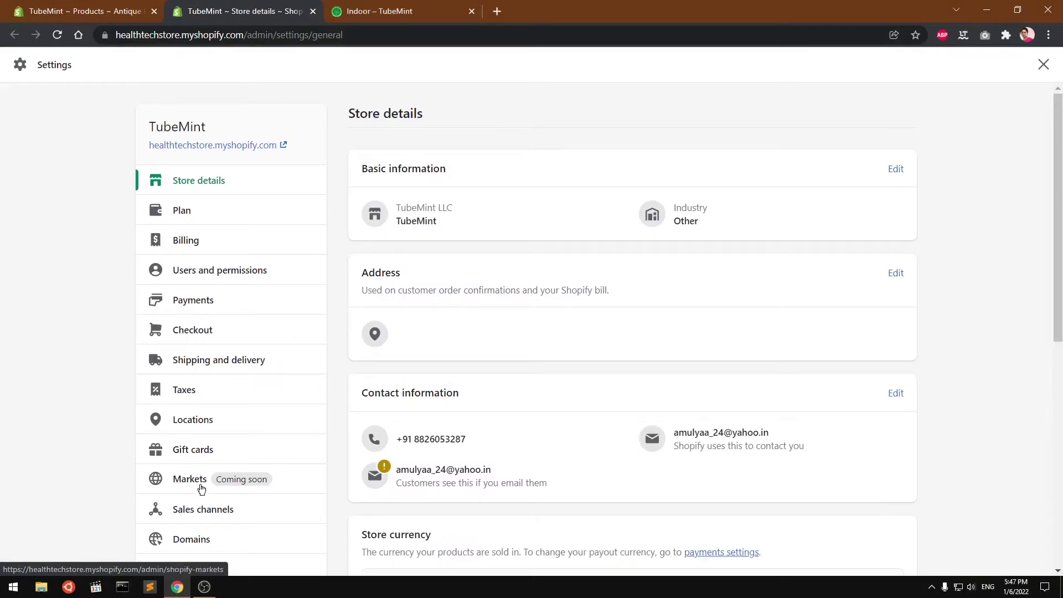
left_click(239, 480)
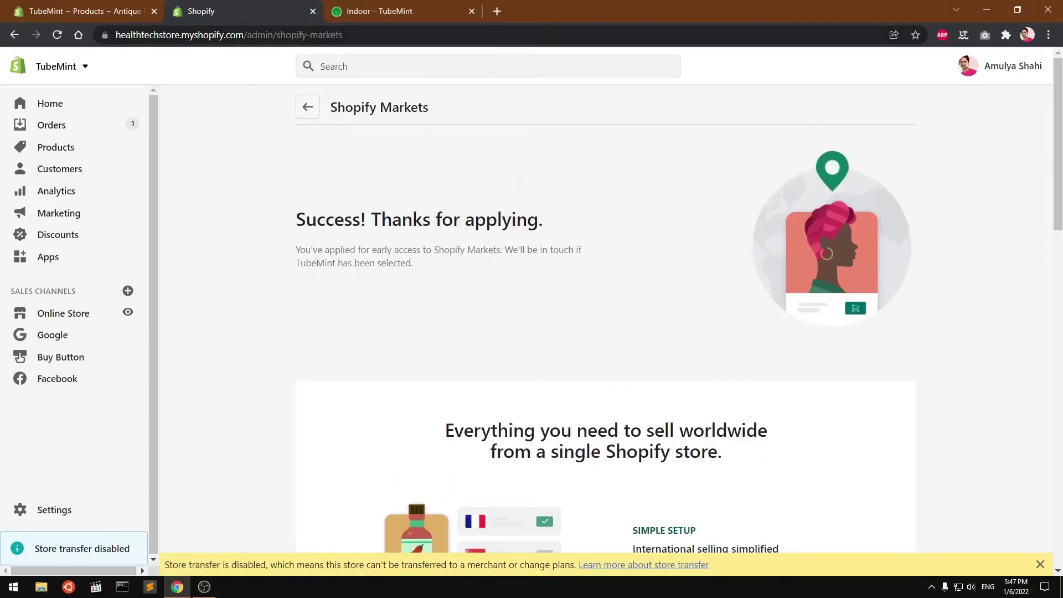
left_click(88, 8)
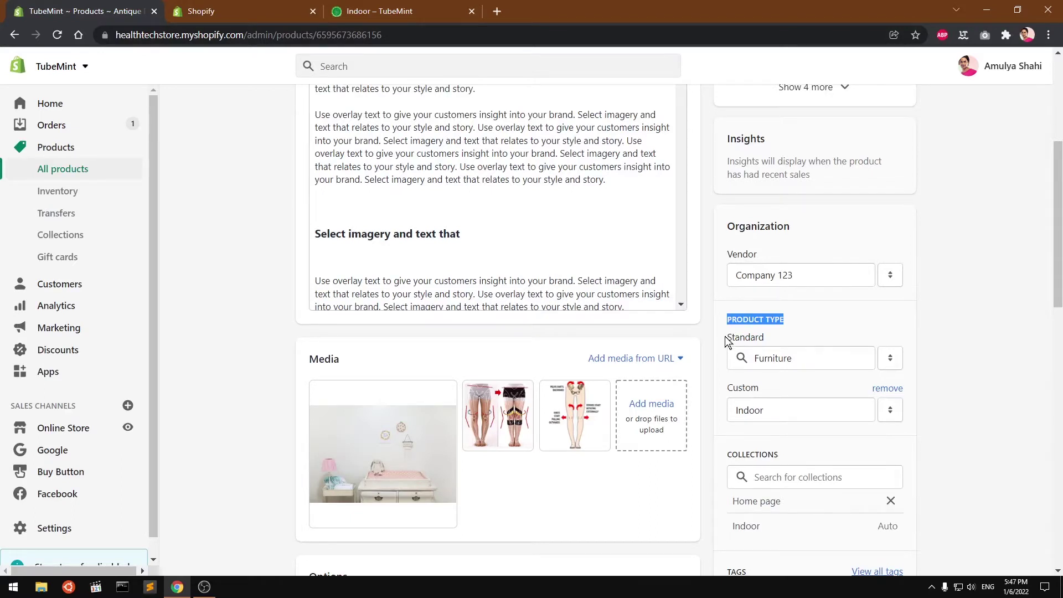
left_click_drag(725, 339, 783, 337)
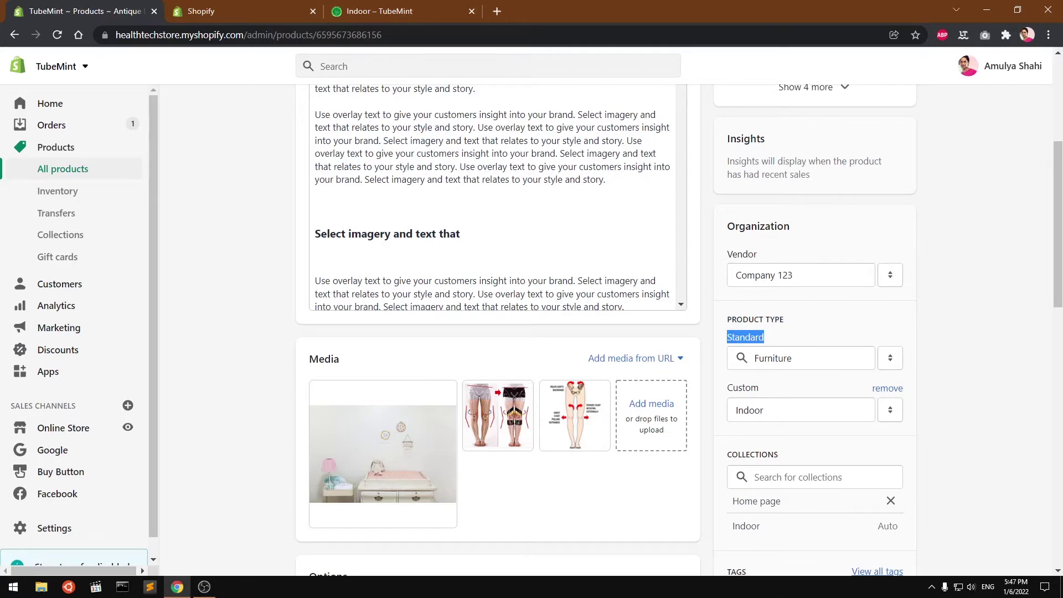
left_click_drag(725, 387, 764, 391)
left_click(809, 391)
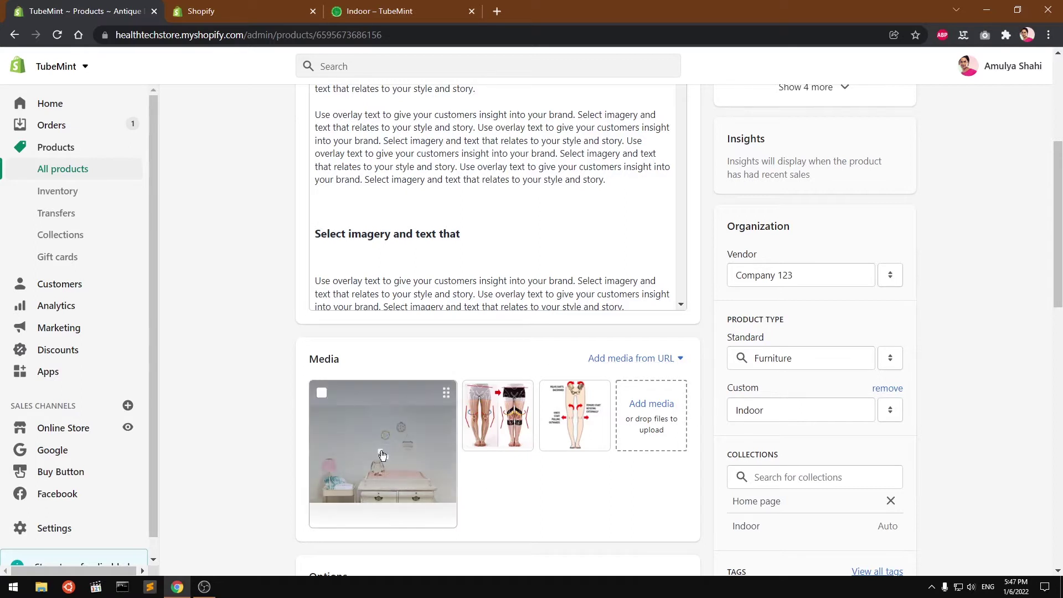
left_click(811, 358)
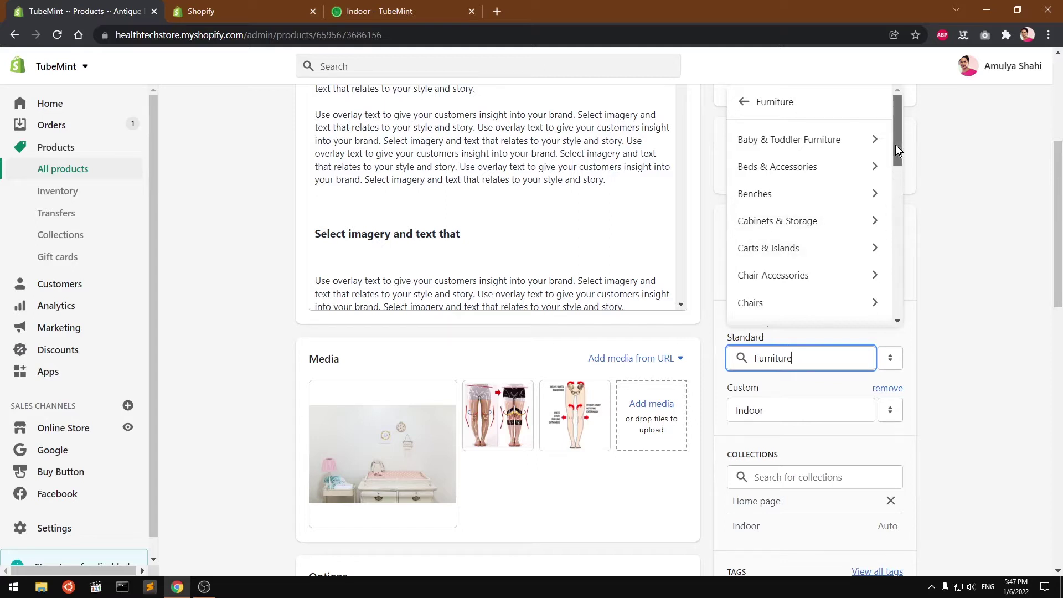
mouse_move(897, 148)
left_mouse_down()
mouse_move(898, 323)
mouse_move(906, 119)
left_mouse_up()
mouse_move(897, 124)
left_mouse_down()
mouse_move(895, 244)
mouse_move(910, 128)
left_mouse_up()
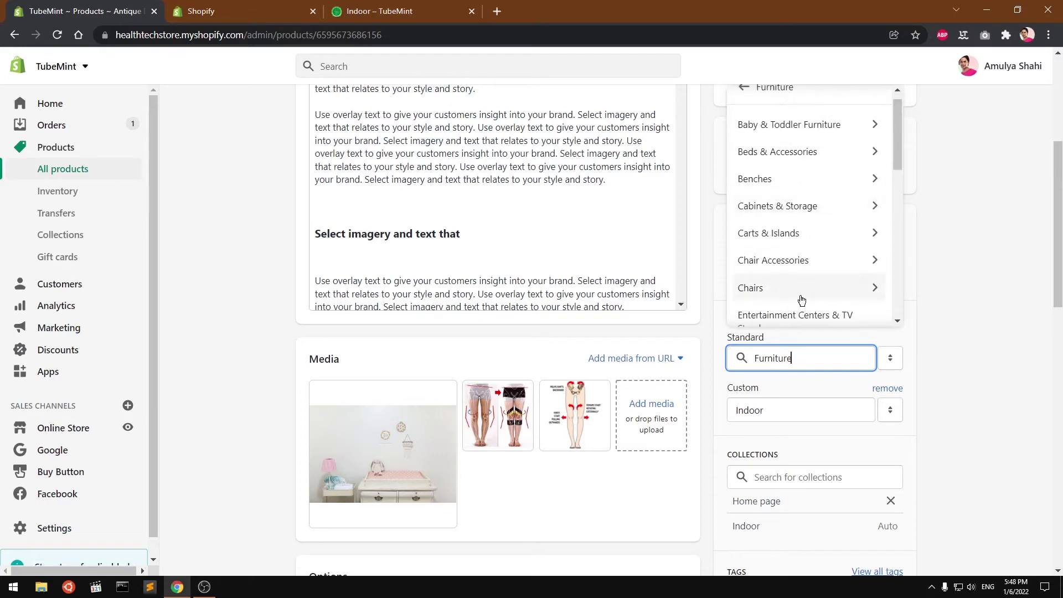
scroll(799, 298, "up", 1)
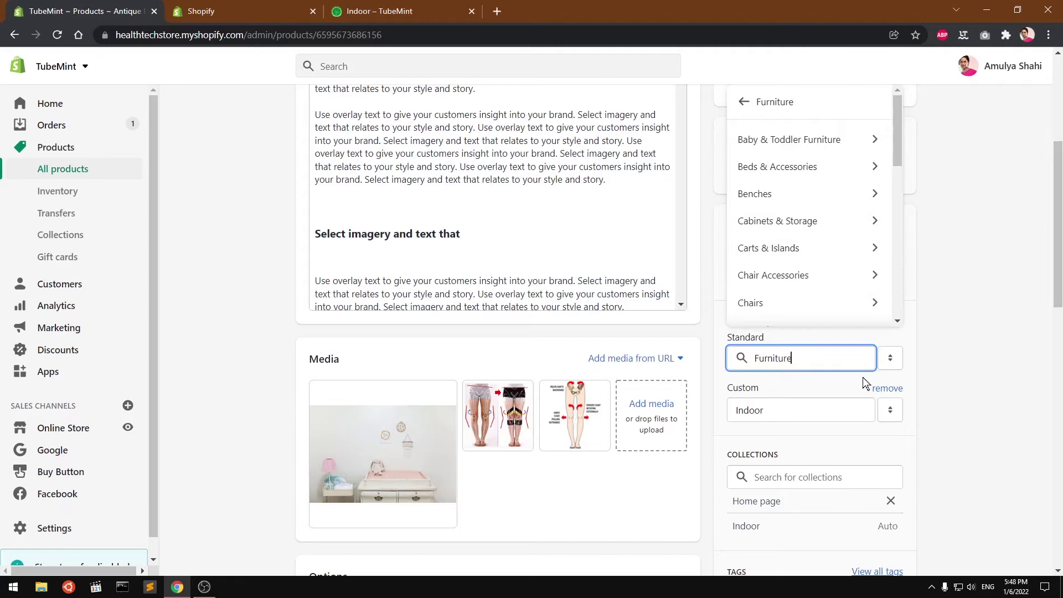
left_click(984, 370)
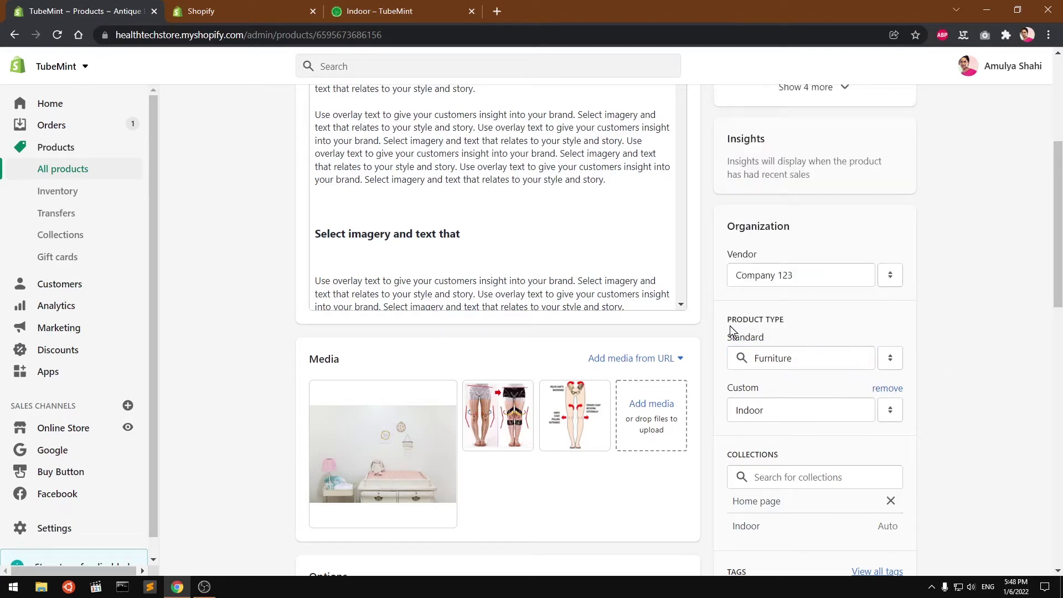
Inspect the Furniture category and Indoor custom type options without changes, then return to the top.
left_click(803, 358)
left_click(987, 369)
left_click(764, 410)
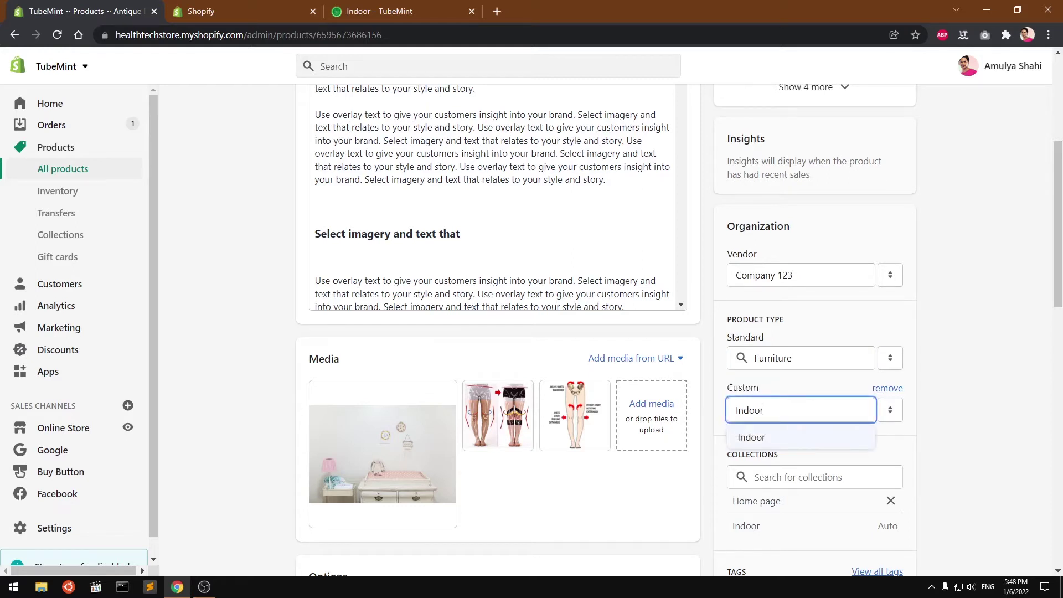
left_click(992, 396)
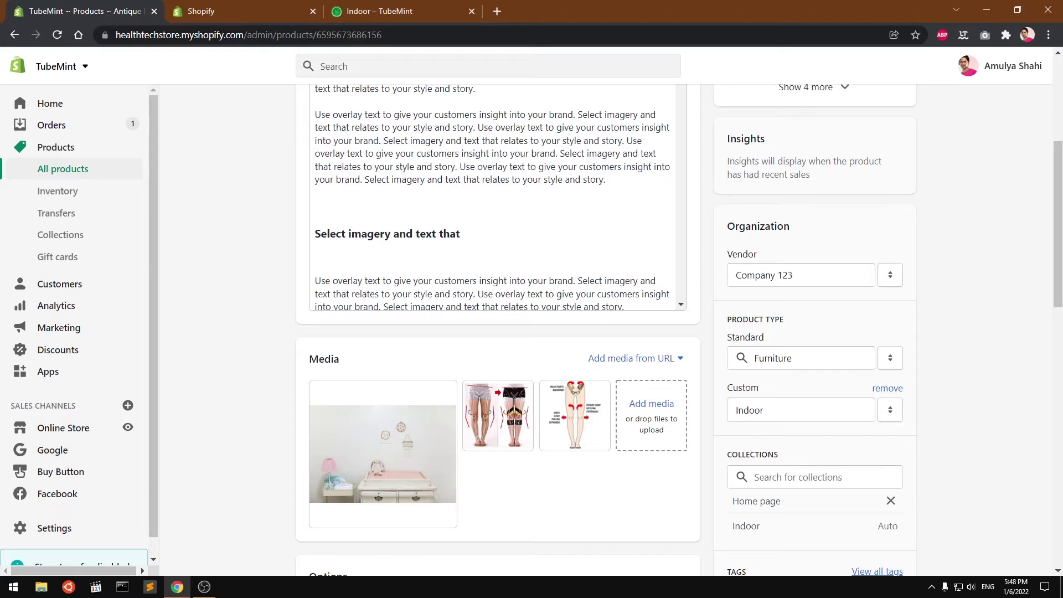
scroll(498, 333, "up", 3)
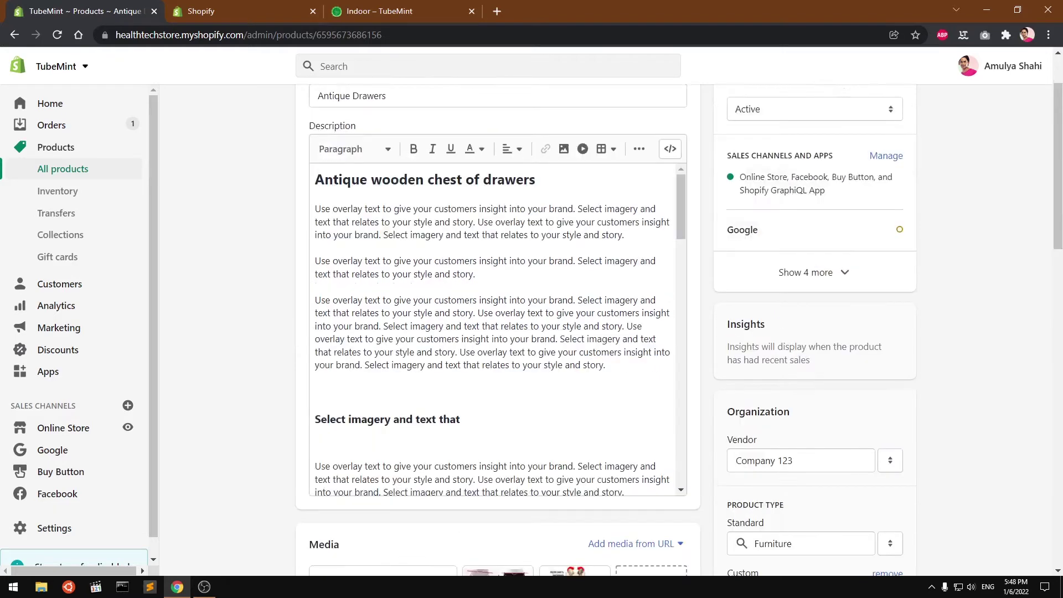
scroll(498, 332, "up", 2)
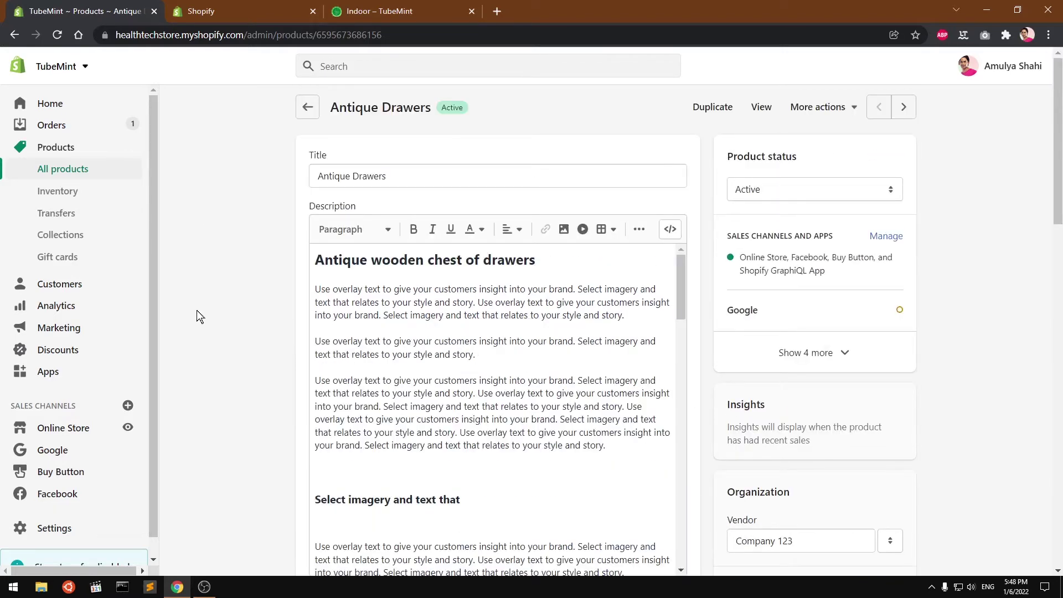
Open Online Store Navigation and the Main menu listing Home, Collections, Catalog, Blog, Pages.
left_click(54, 433)
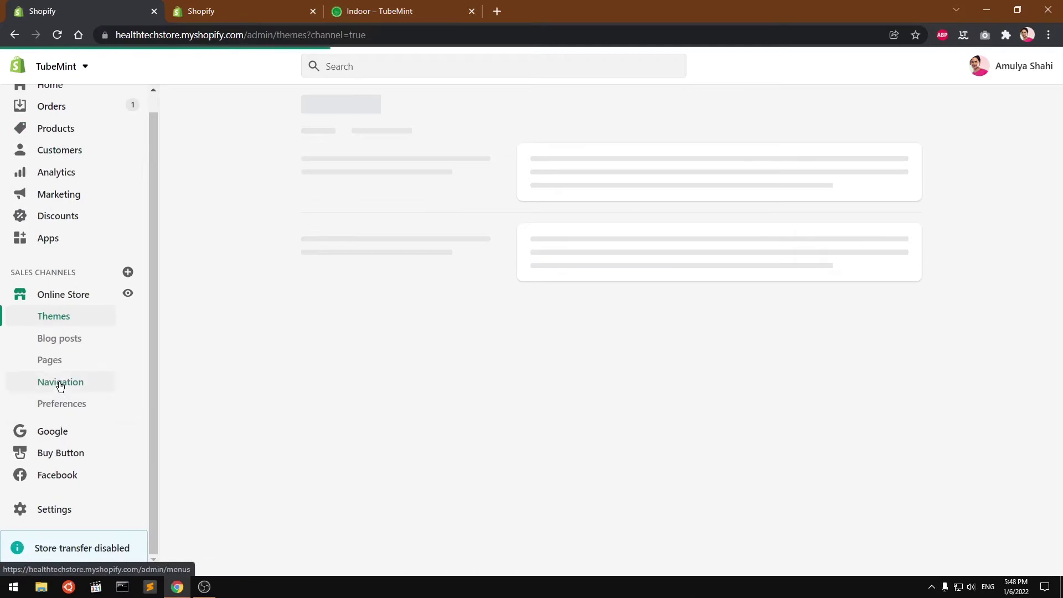
left_click(59, 381)
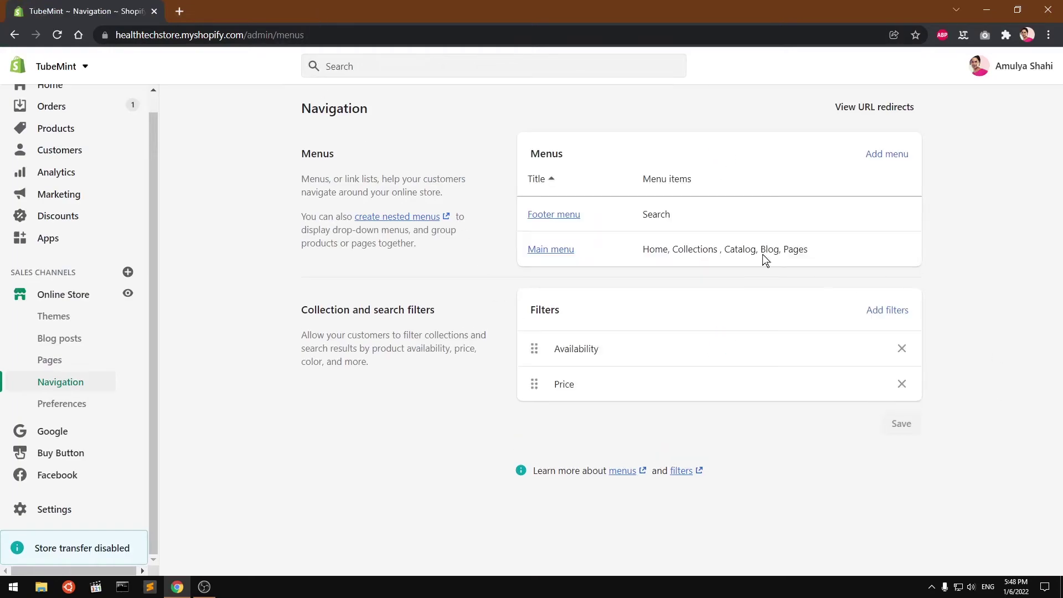
left_click(553, 254)
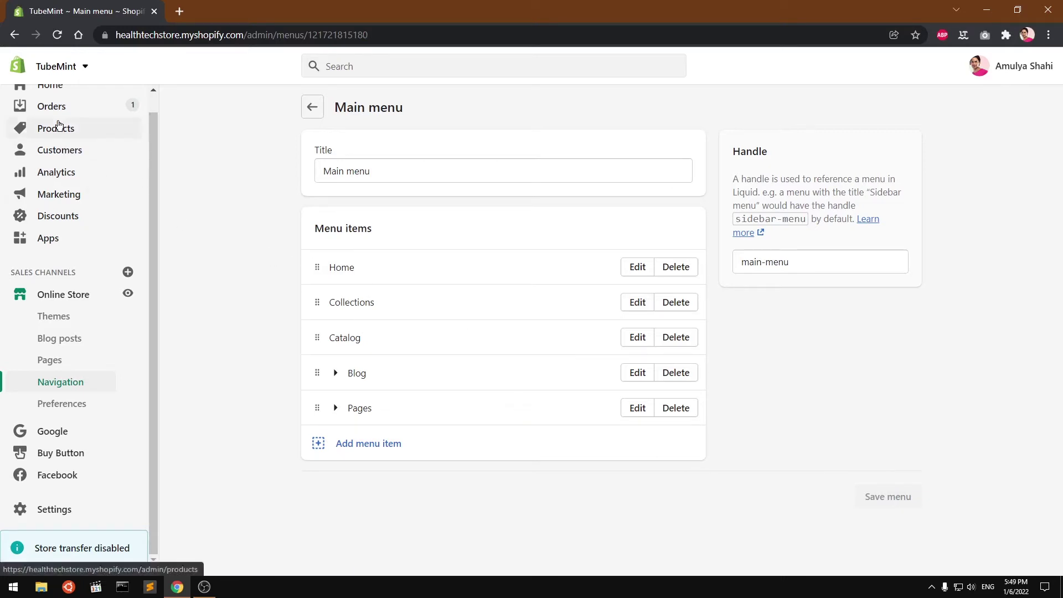
Create a new collection titled 'Outdoor'.
left_click(58, 125)
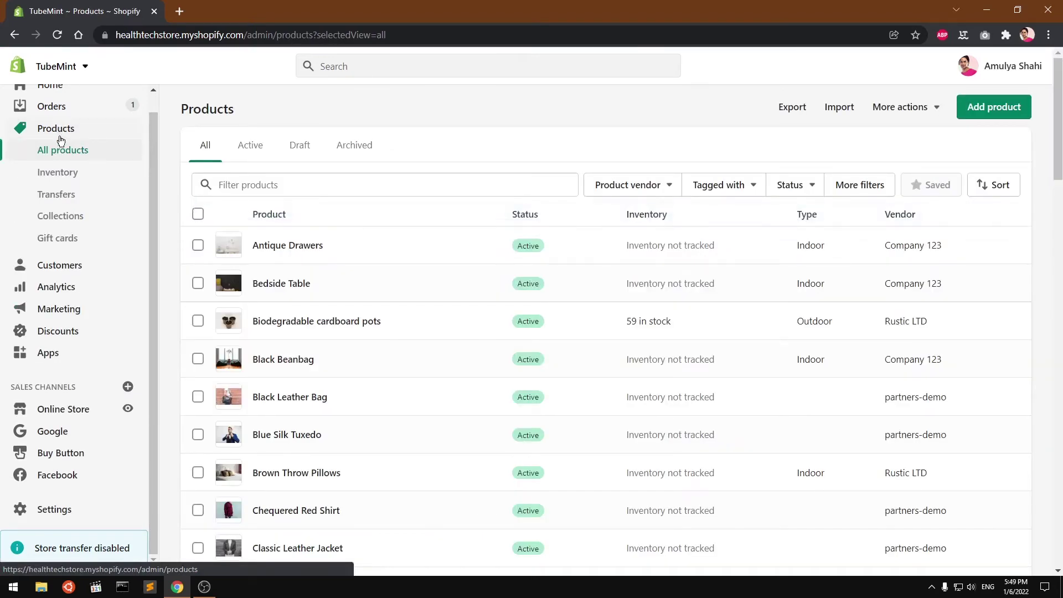
left_click(60, 220)
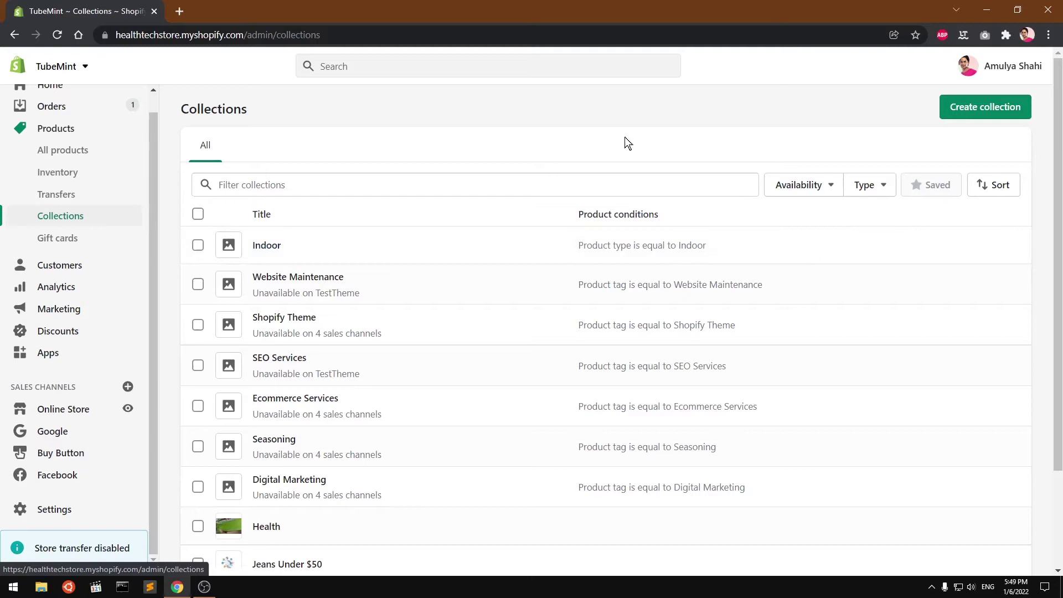
left_click(979, 109)
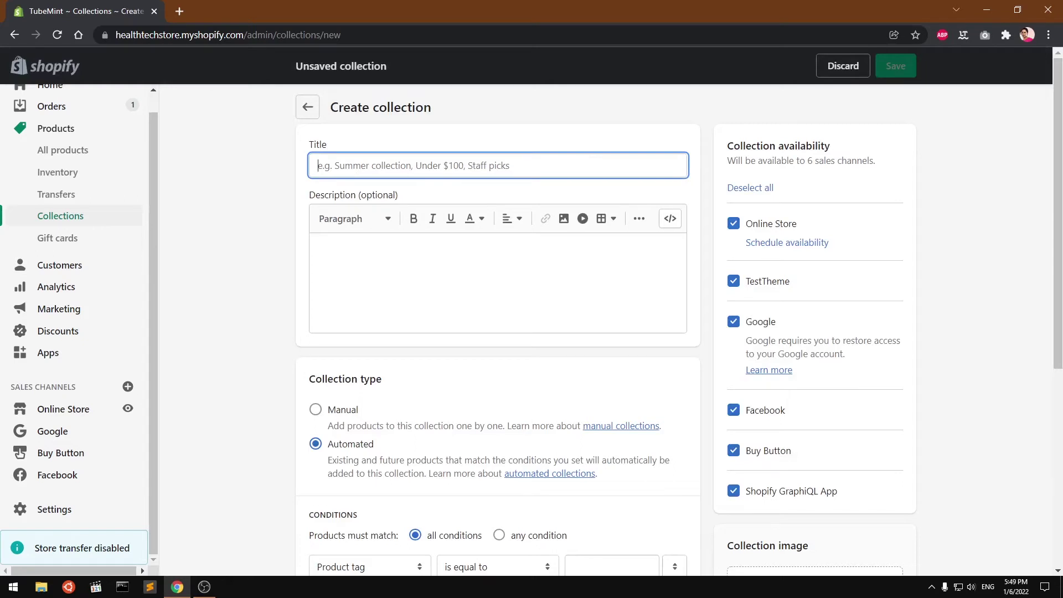
type("Outdoor")
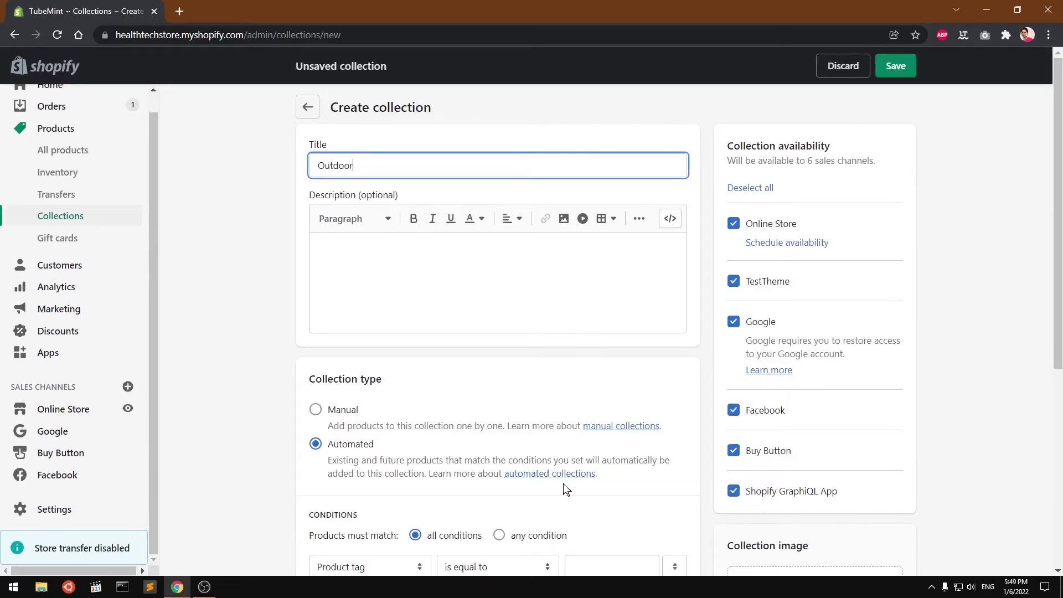
Paste the automated-collections explanation twice into the Outdoor description.
left_click_drag(625, 479, 322, 465)
key("ctrl+c")
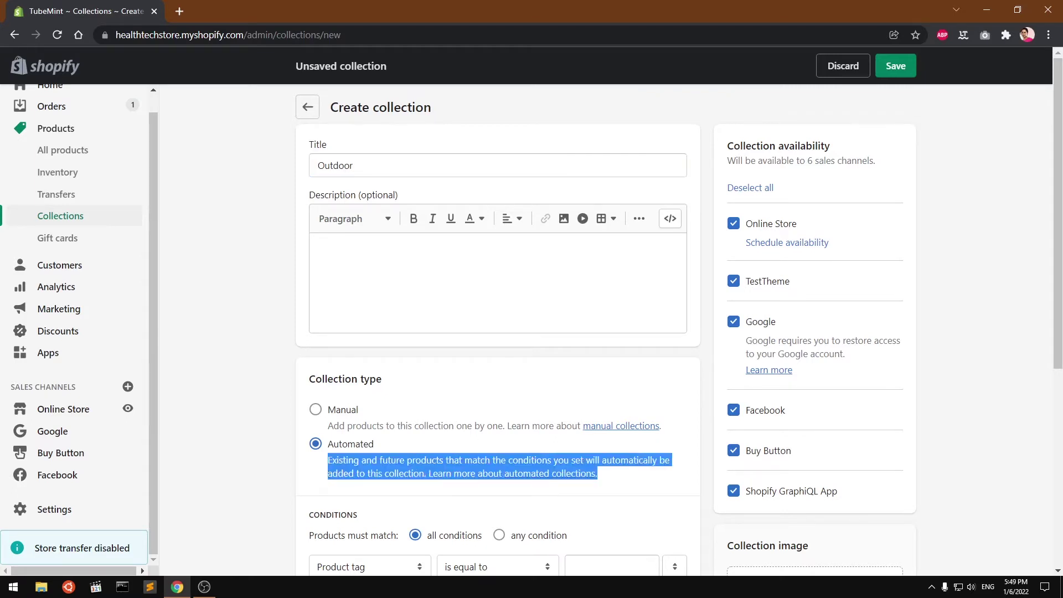
left_click(497, 283)
key("ctrl+v")
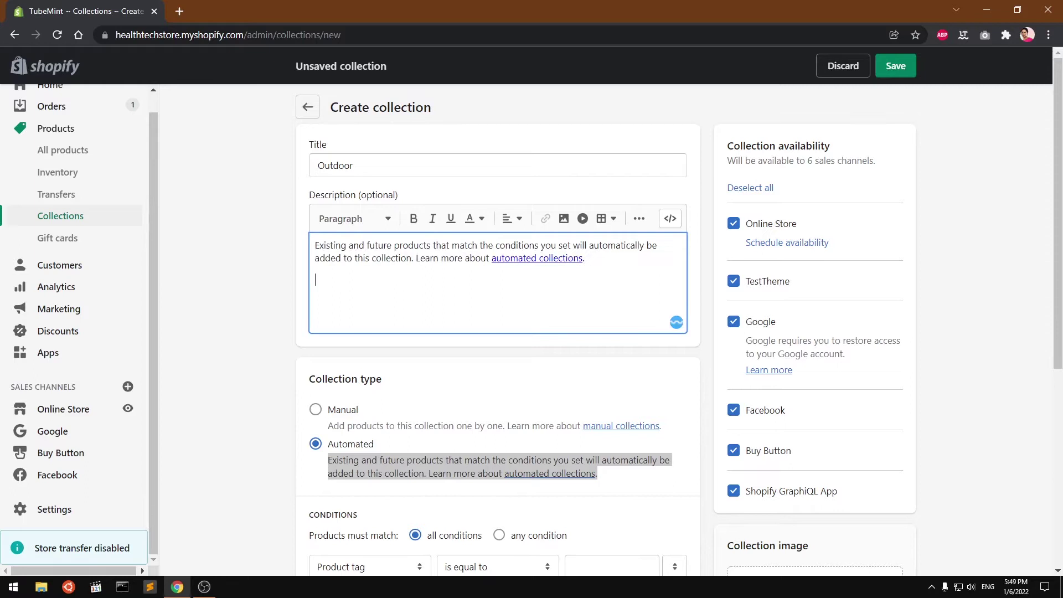
key("ctrl+v")
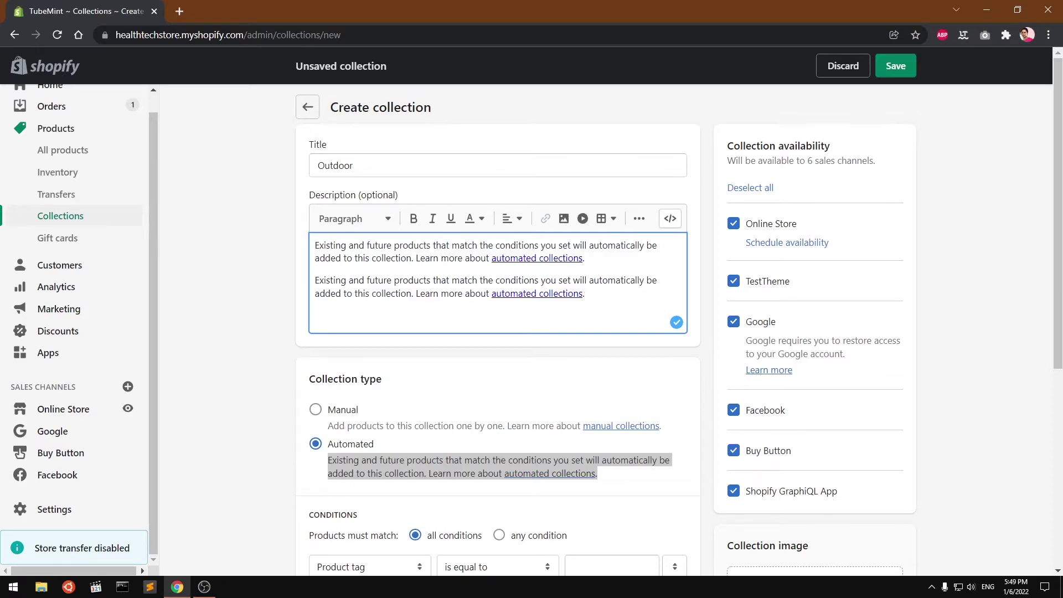
Set the collection condition to product type is equal to Outdoor.
scroll(498, 332, "down", 3)
scroll(248, 339, "down", 3)
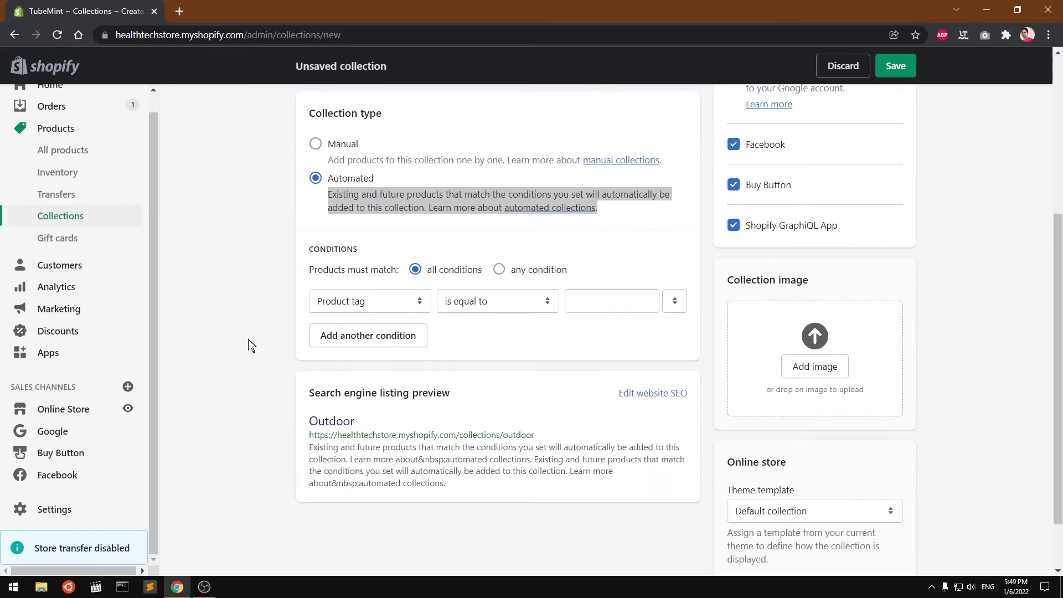
left_click(290, 304)
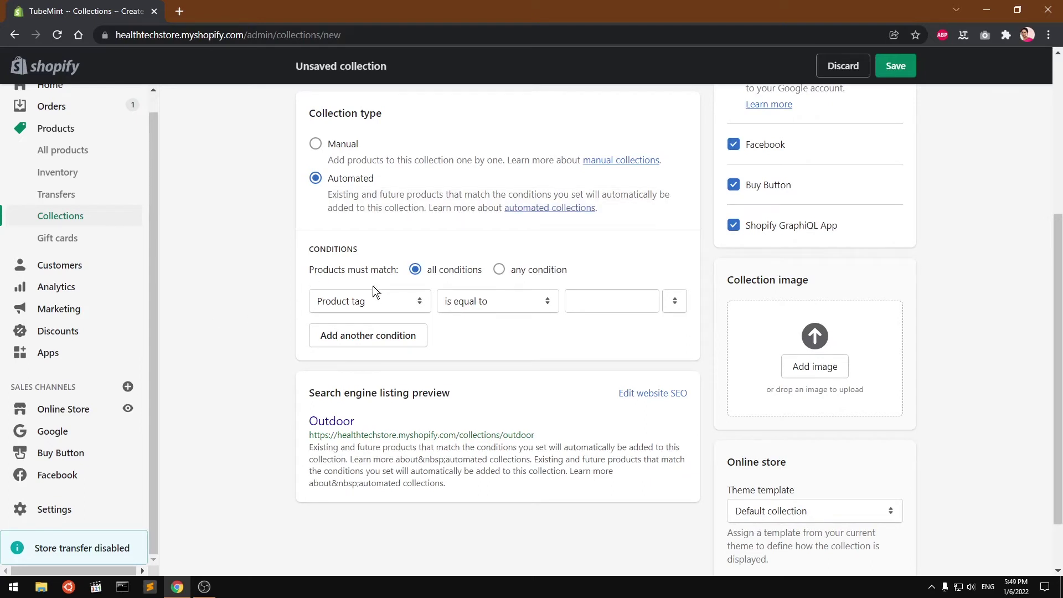
left_click(383, 301)
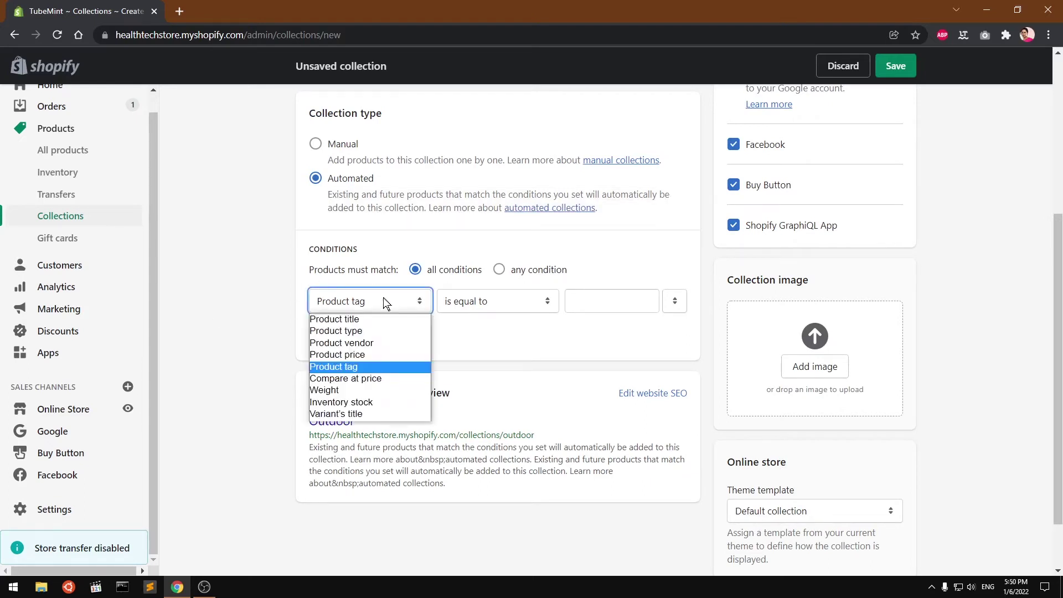
left_click(360, 331)
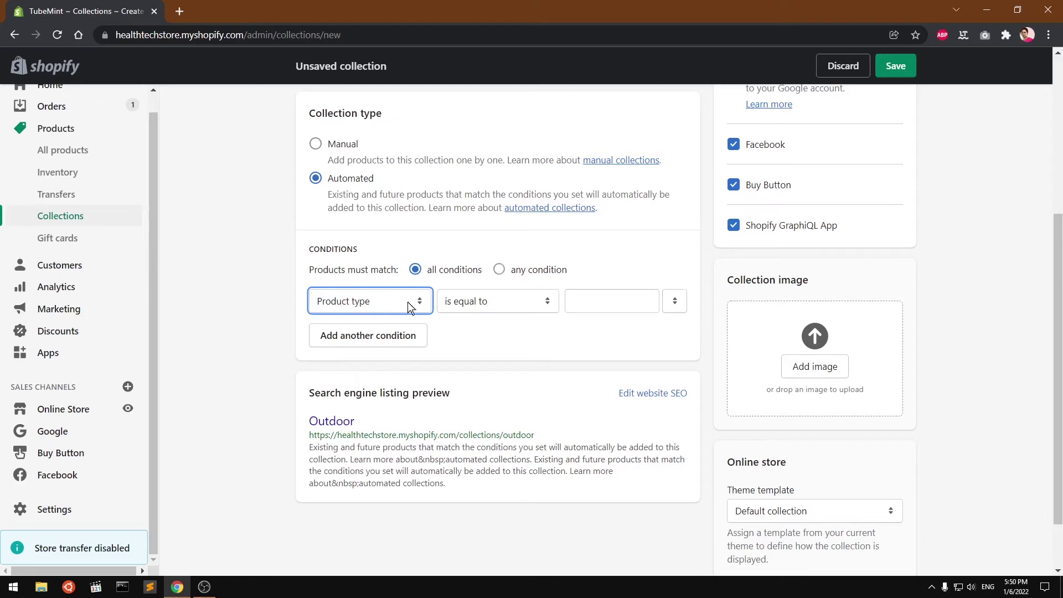
left_click(389, 307)
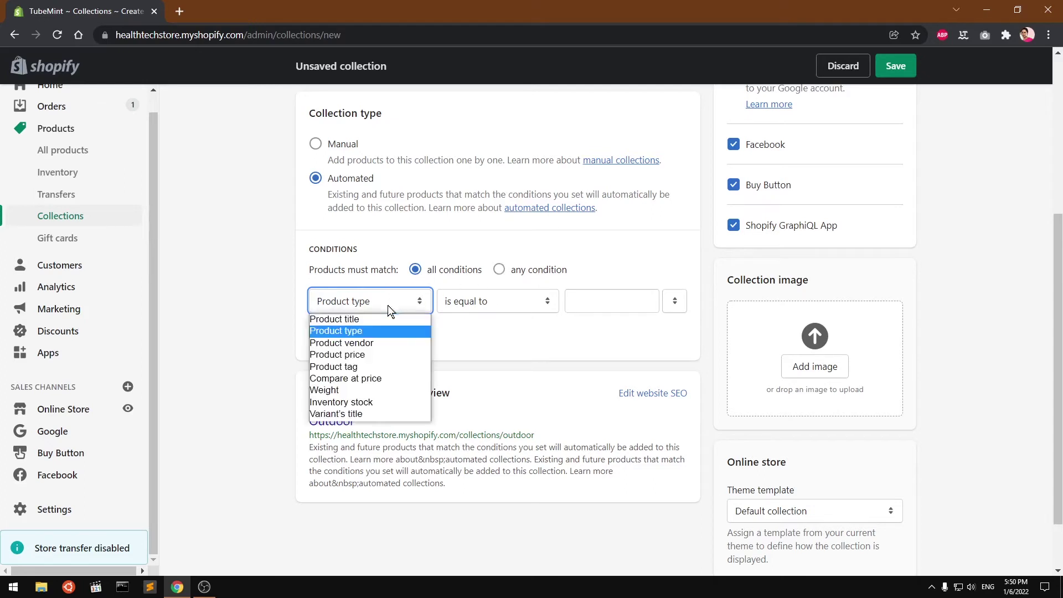
left_click(343, 331)
left_click(509, 306)
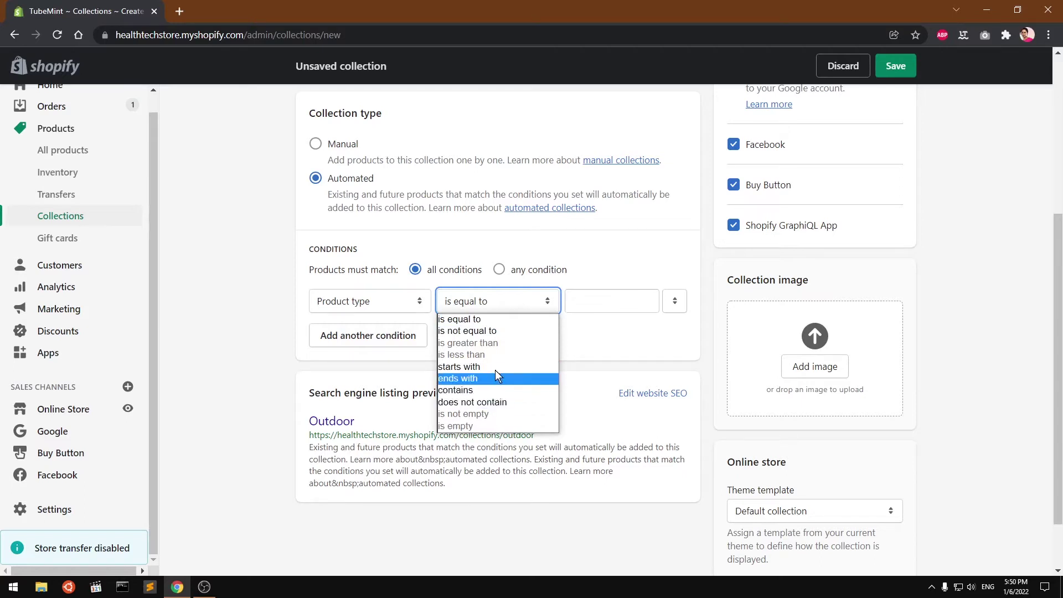
left_click(496, 320)
left_click(587, 301)
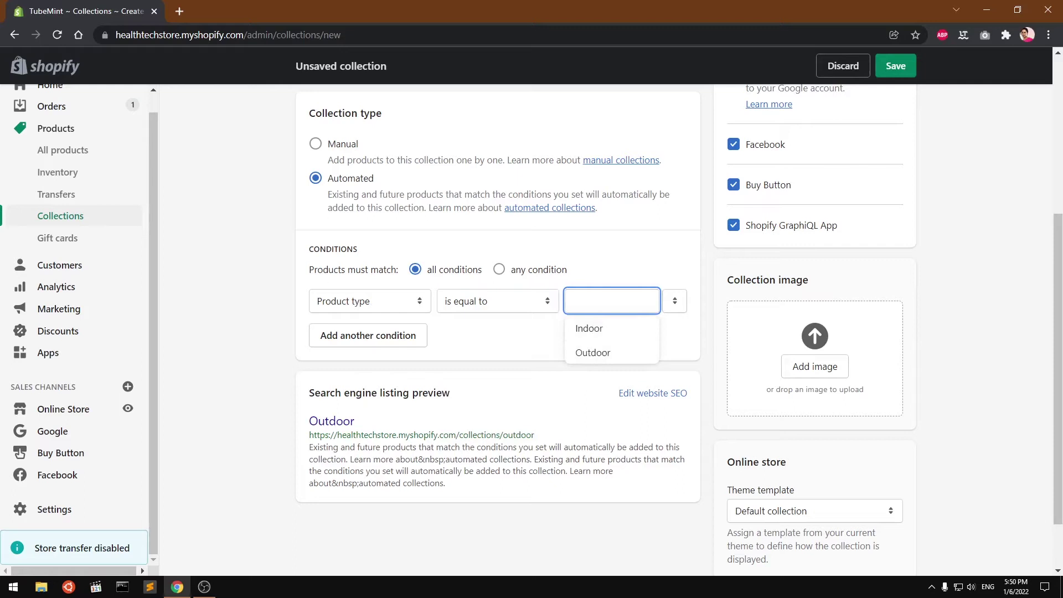
left_click(589, 352)
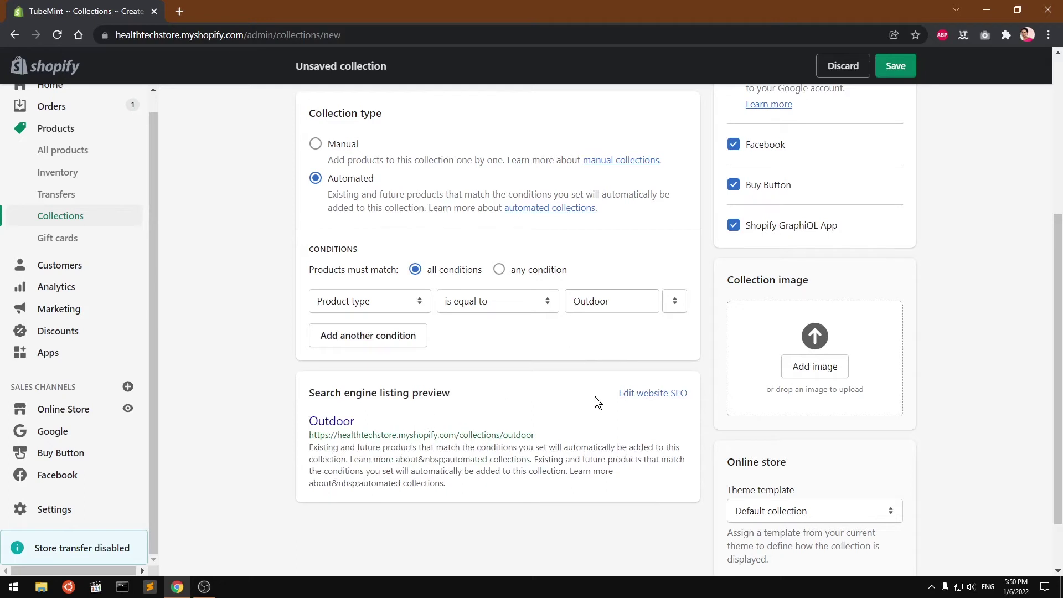
Review the Outdoor collection's search engine listing fields, then save the collection.
left_click(651, 393)
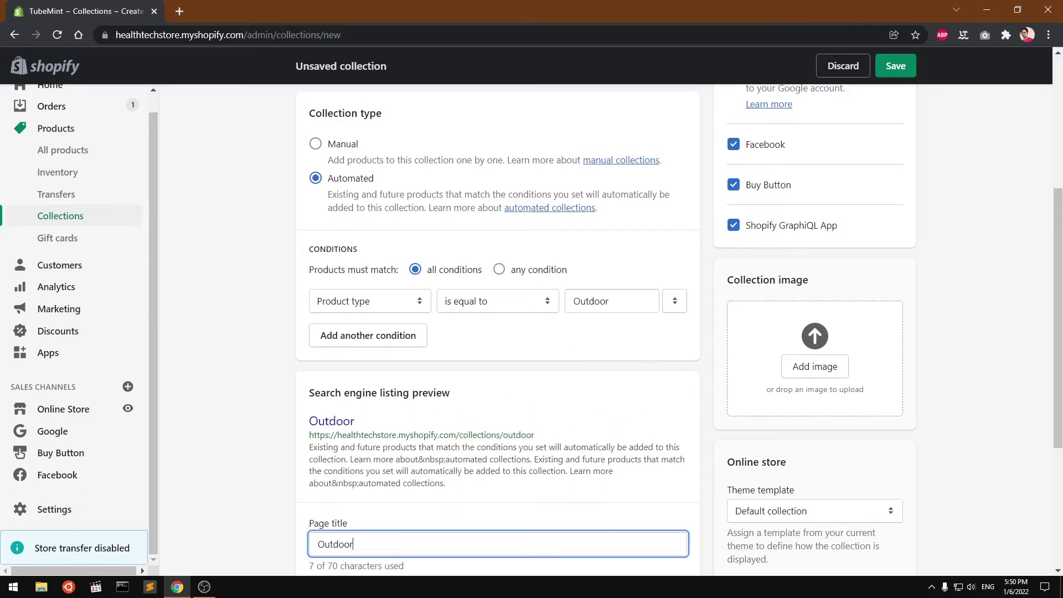
scroll(539, 493, "down", 2)
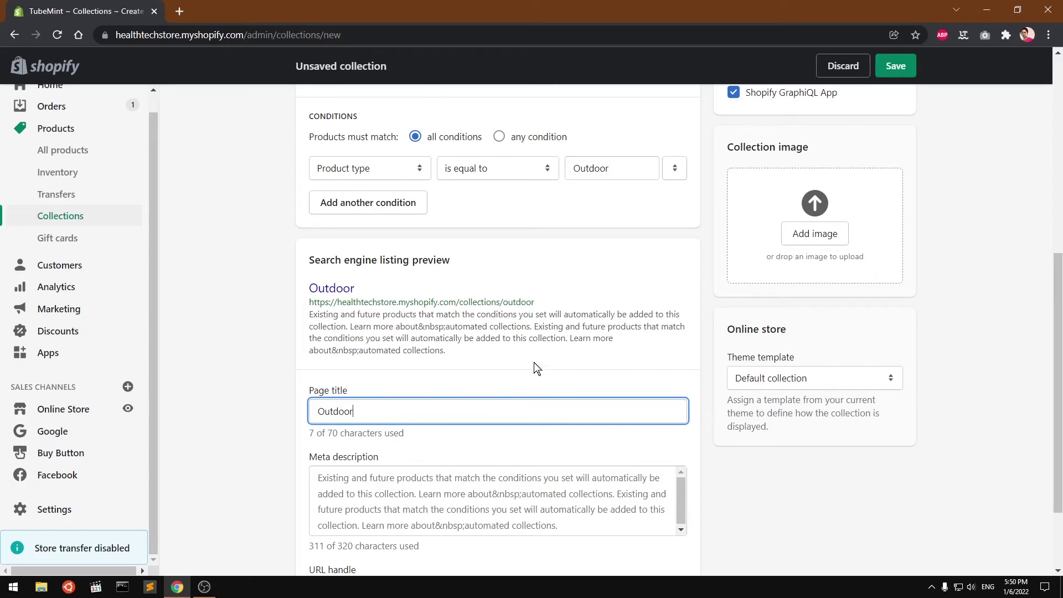
scroll(659, 444, "down", 2)
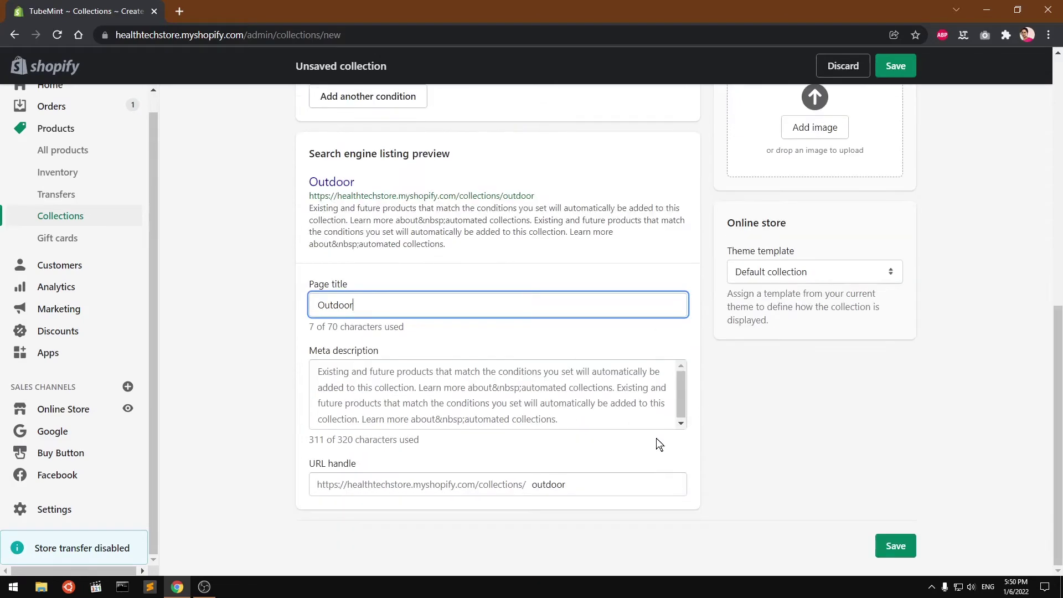
scroll(657, 440, "up", 4)
scroll(658, 440, "up", 1)
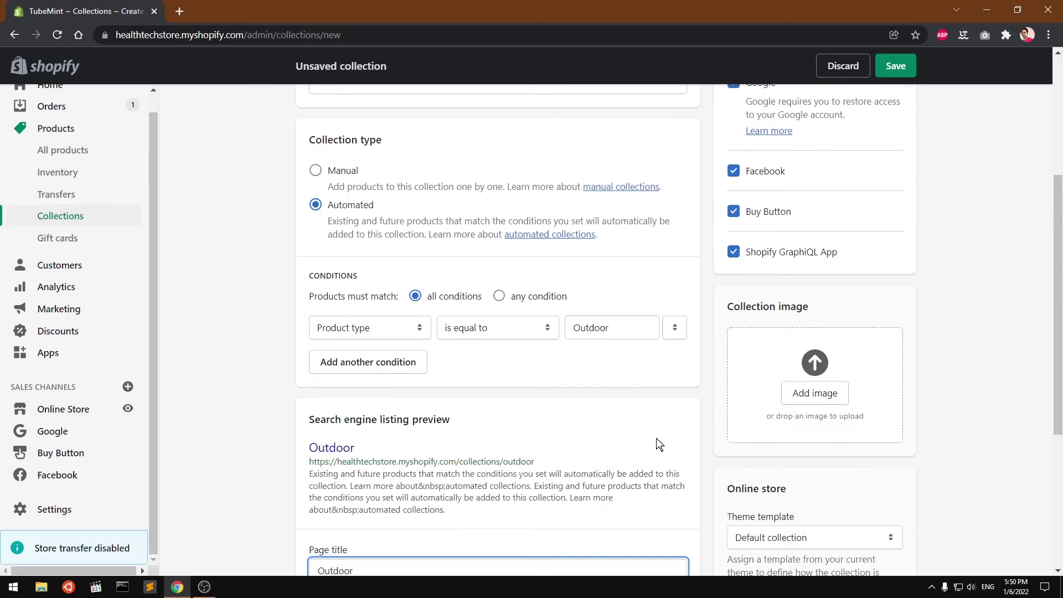
scroll(658, 444, "down", 5)
scroll(656, 438, "up", 2)
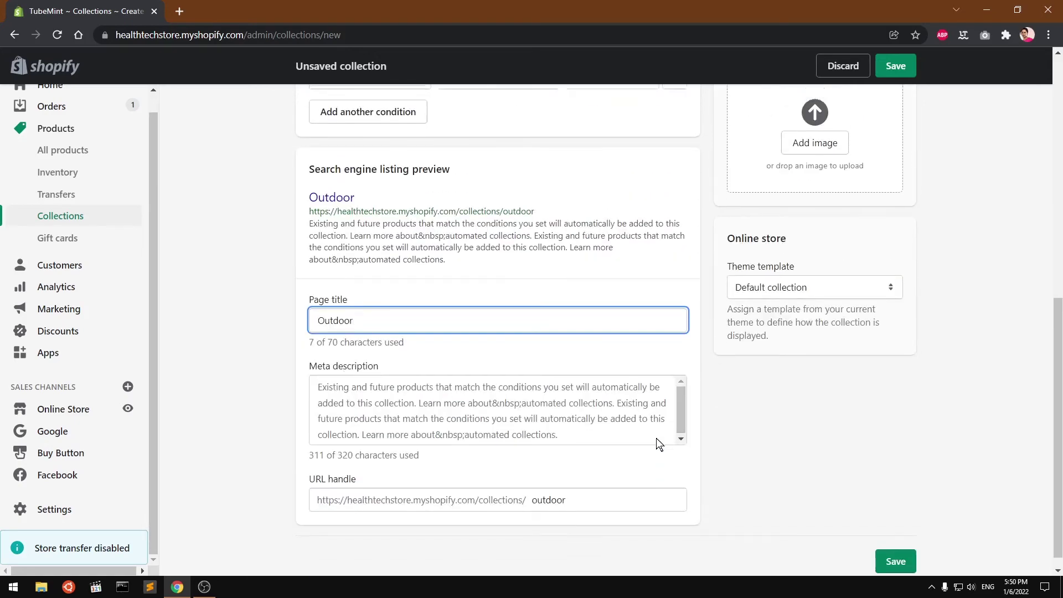
scroll(656, 437, "up", 8)
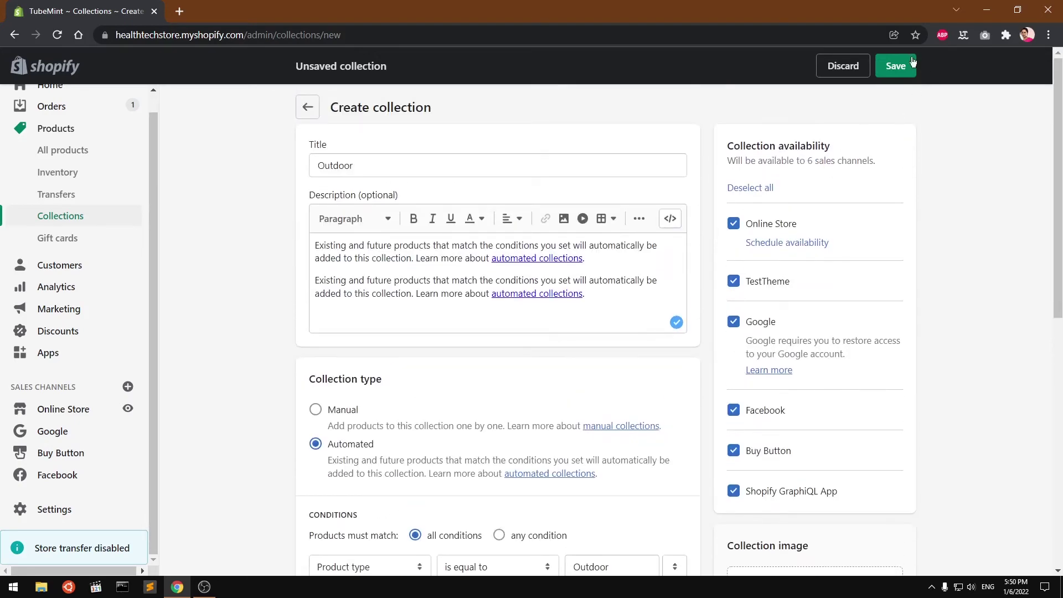
left_click(902, 65)
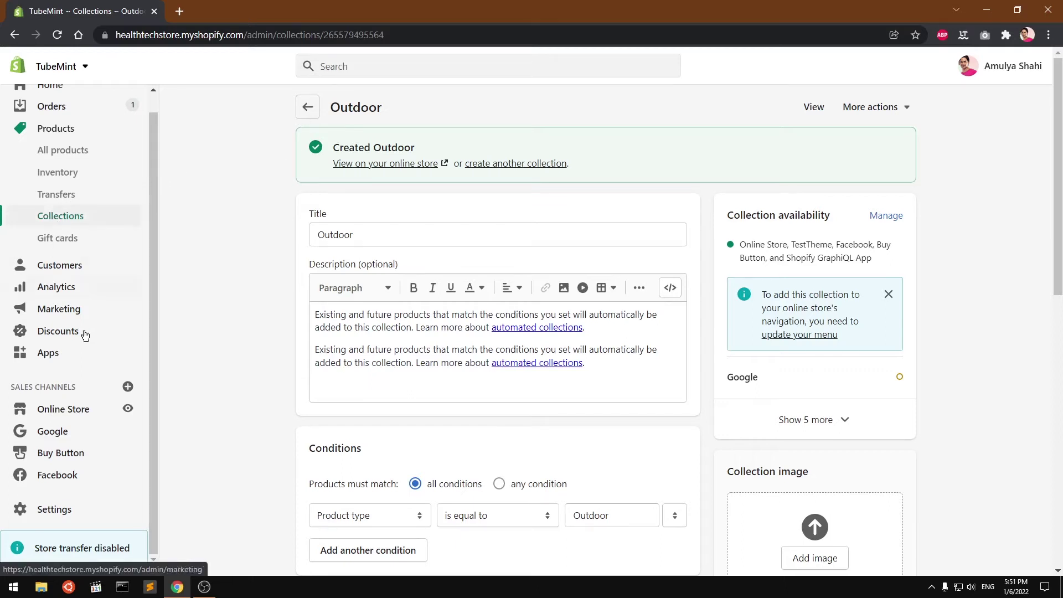
Open the live storefront from Themes in a new tab and browse its collections page.
left_click(77, 409)
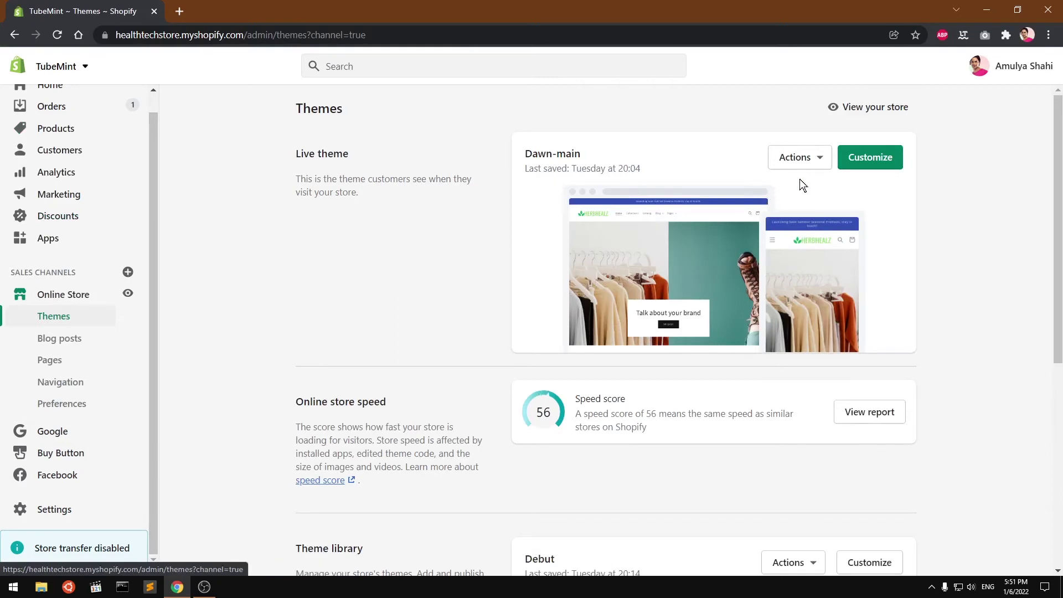
right_click(124, 297)
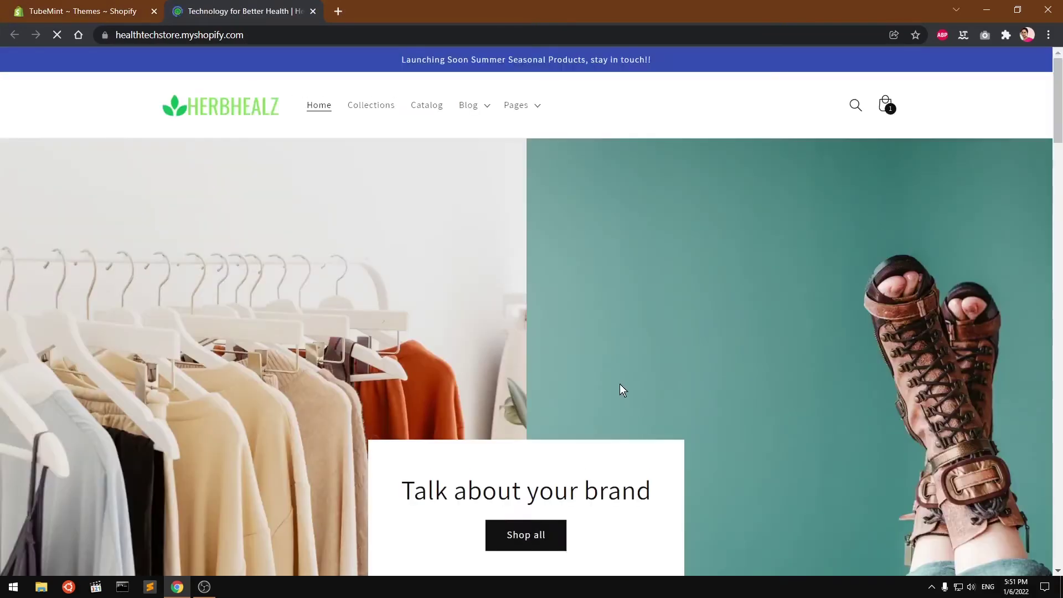
left_click(373, 108)
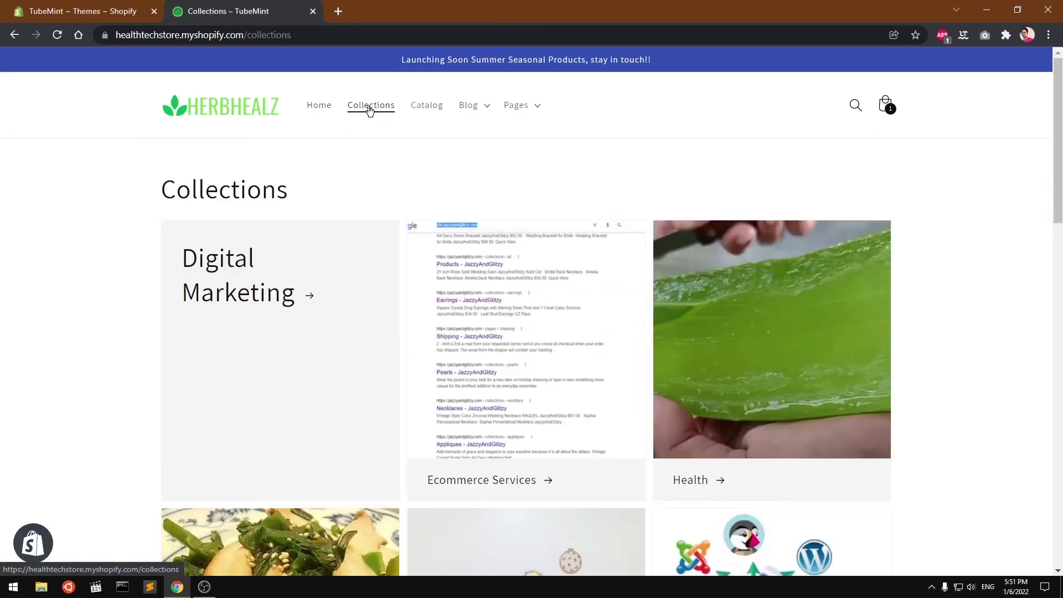
mouse_move(617, 335)
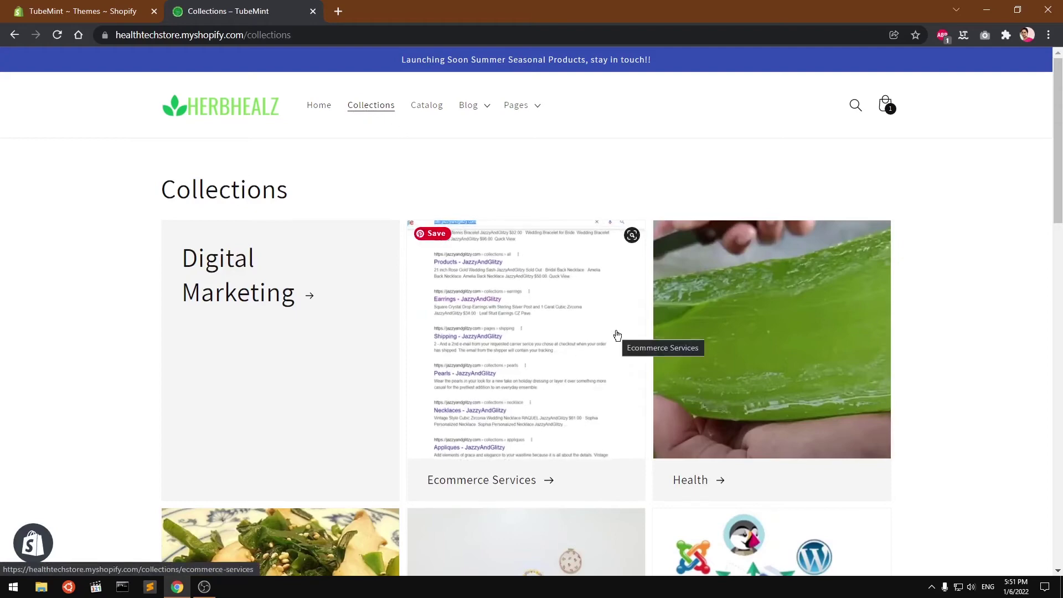
scroll(387, 209, "down", 3)
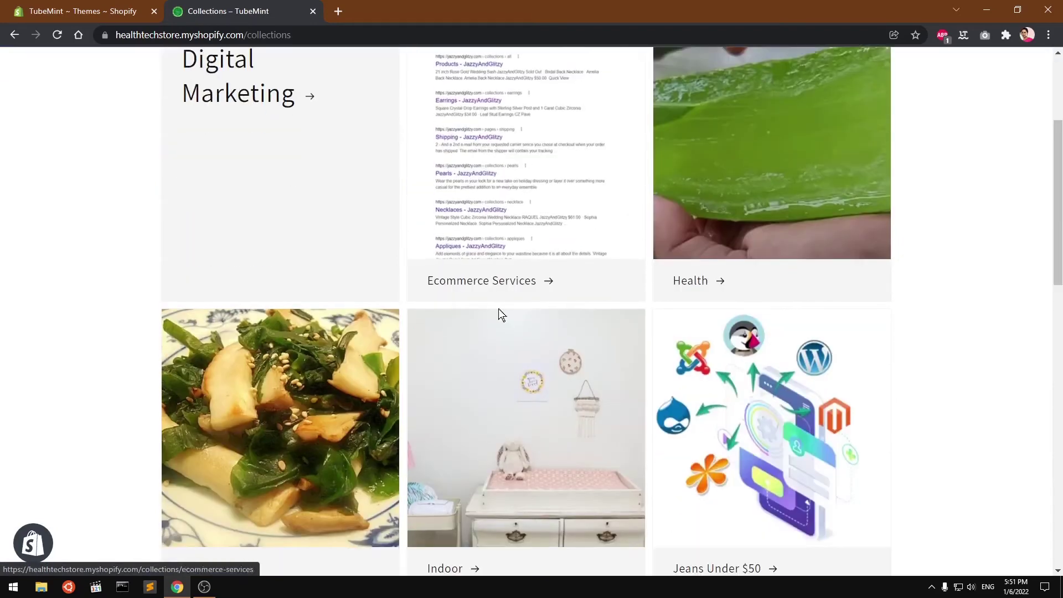
scroll(515, 332, "up", 2)
scroll(514, 332, "up", 2)
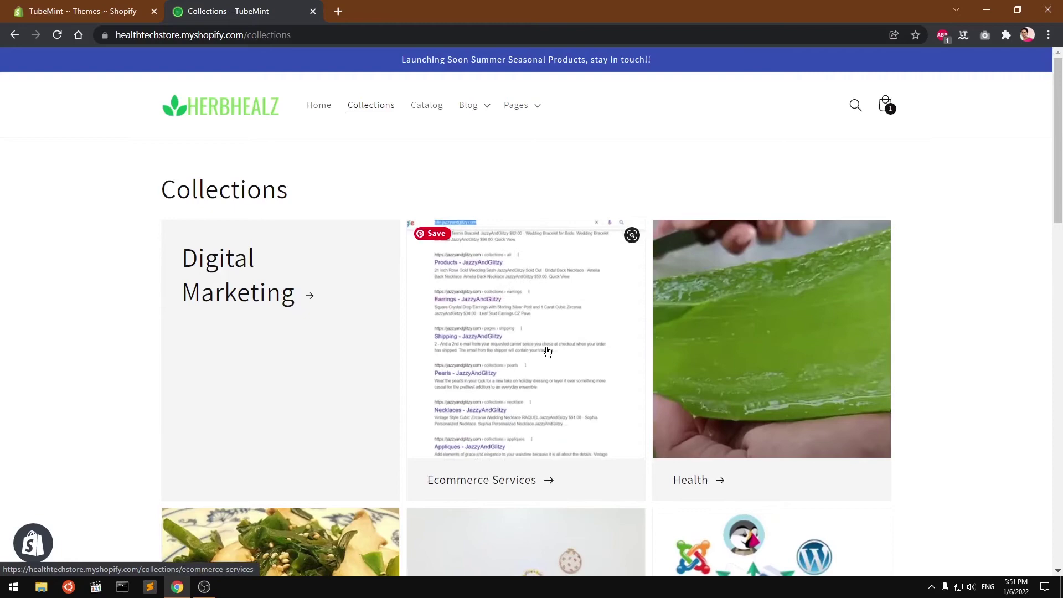
scroll(546, 349, "down", 5)
scroll(547, 353, "down", 2)
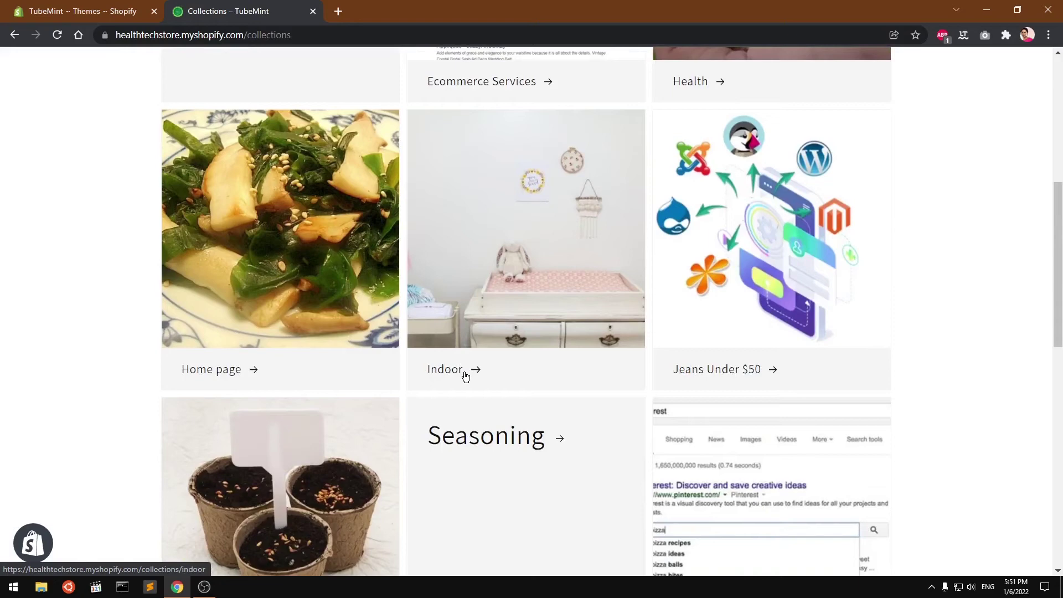
scroll(465, 376, "down", 1)
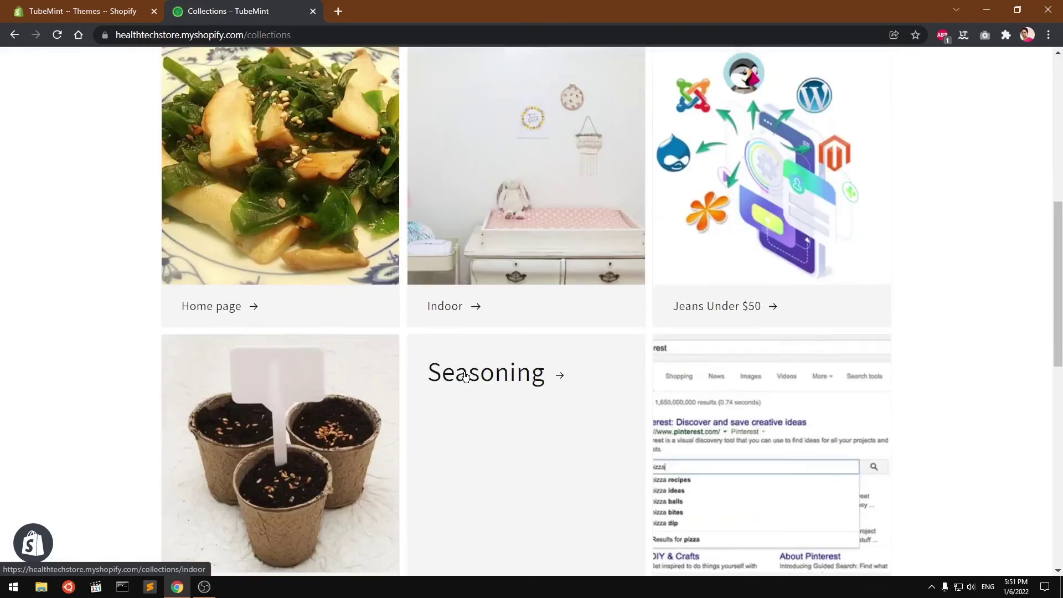
scroll(465, 375, "down", 2)
scroll(465, 376, "down", 3)
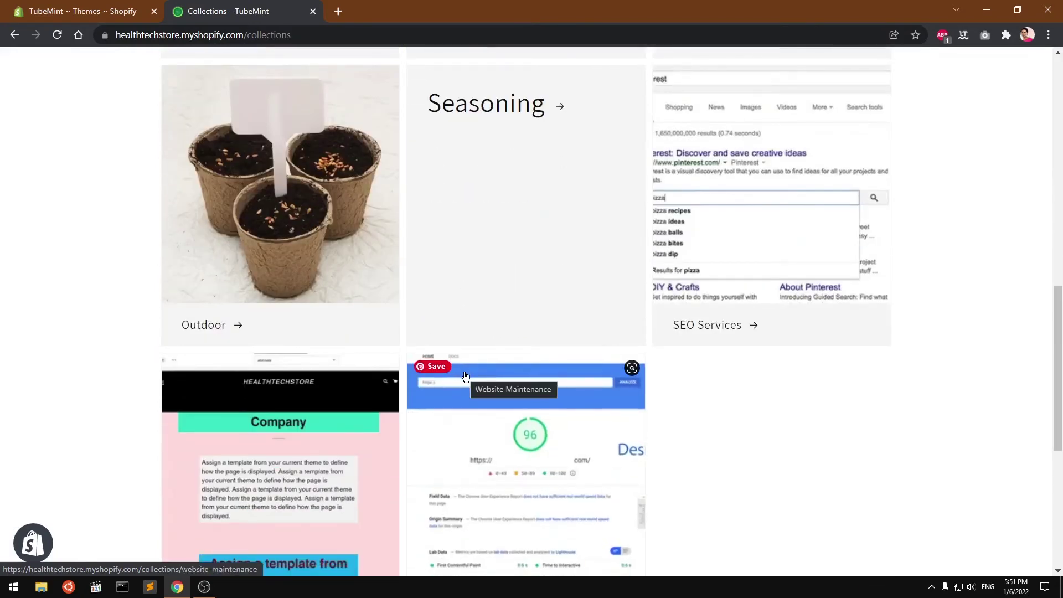
View the Outdoor collection's seven products, then return to the store admin.
left_click(289, 259)
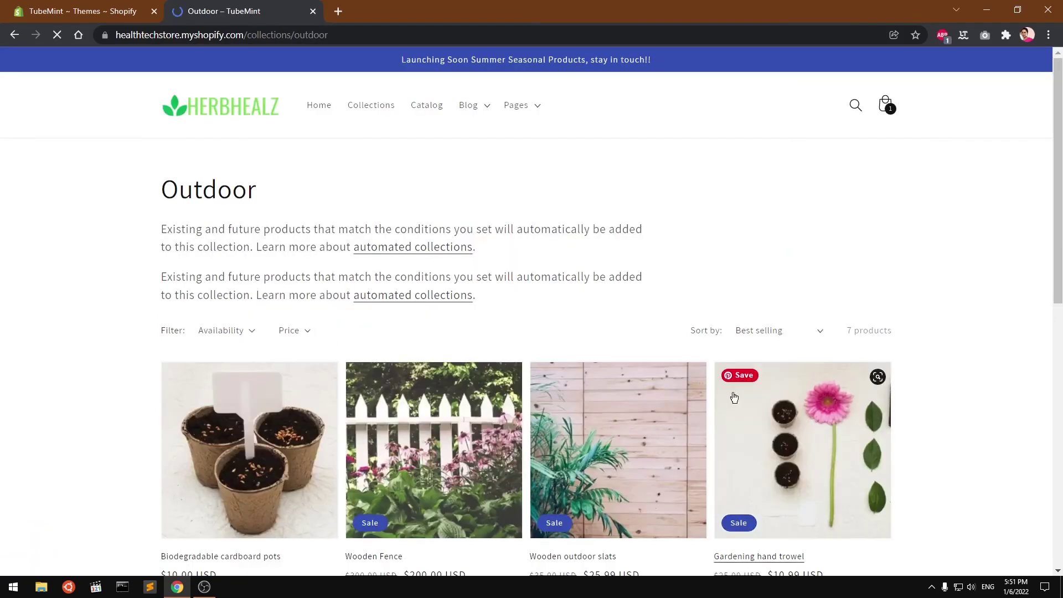
scroll(732, 395, "down", 3)
scroll(732, 396, "down", 4)
scroll(732, 396, "down", 3)
scroll(732, 393, "up", 10)
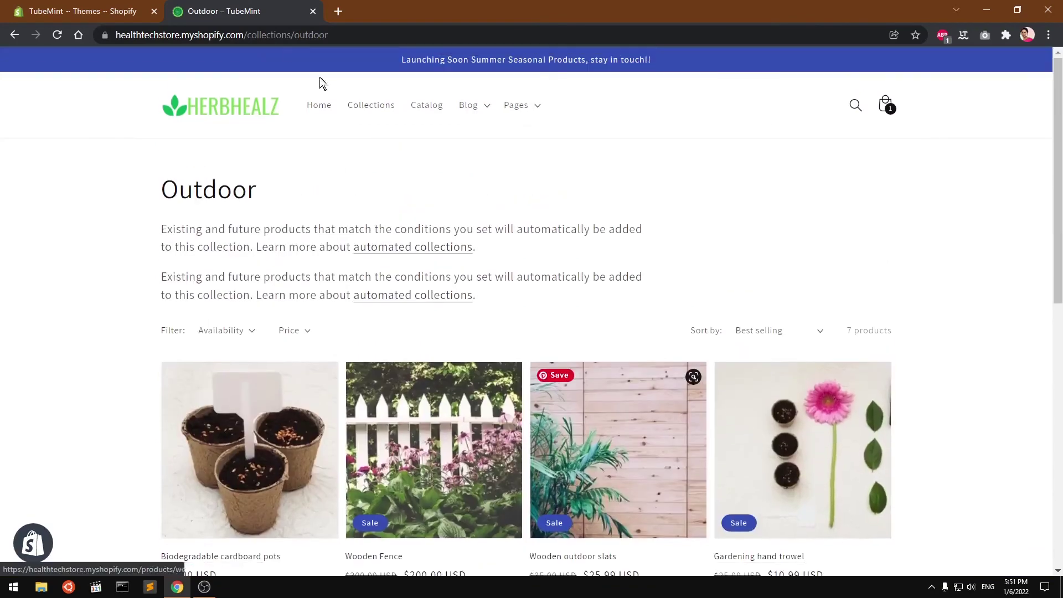
left_click(83, 11)
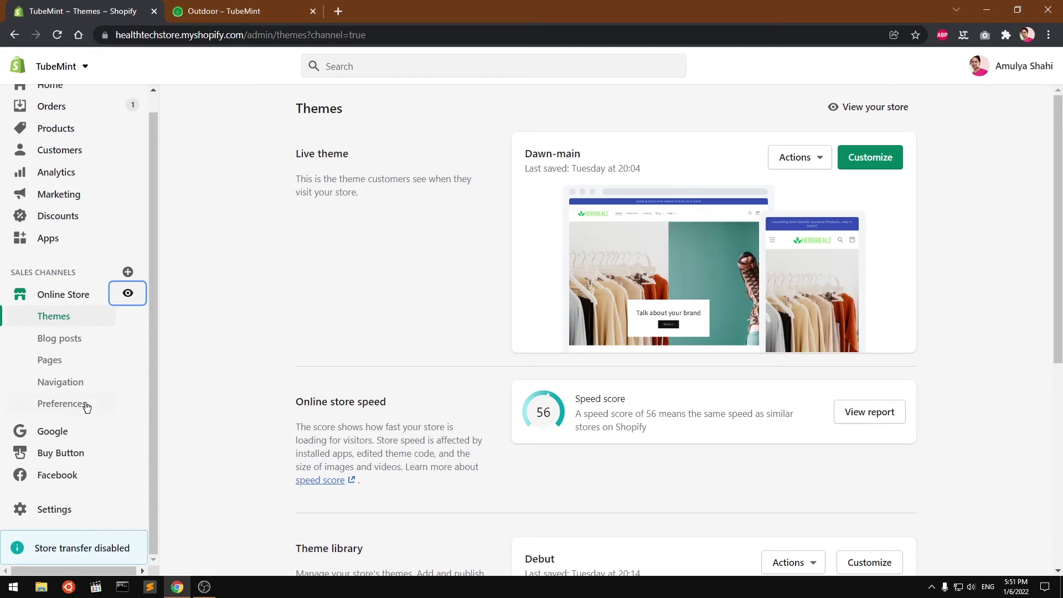
From Navigation, add a 'Category' item with link '#' to the Main menu.
left_click(45, 381)
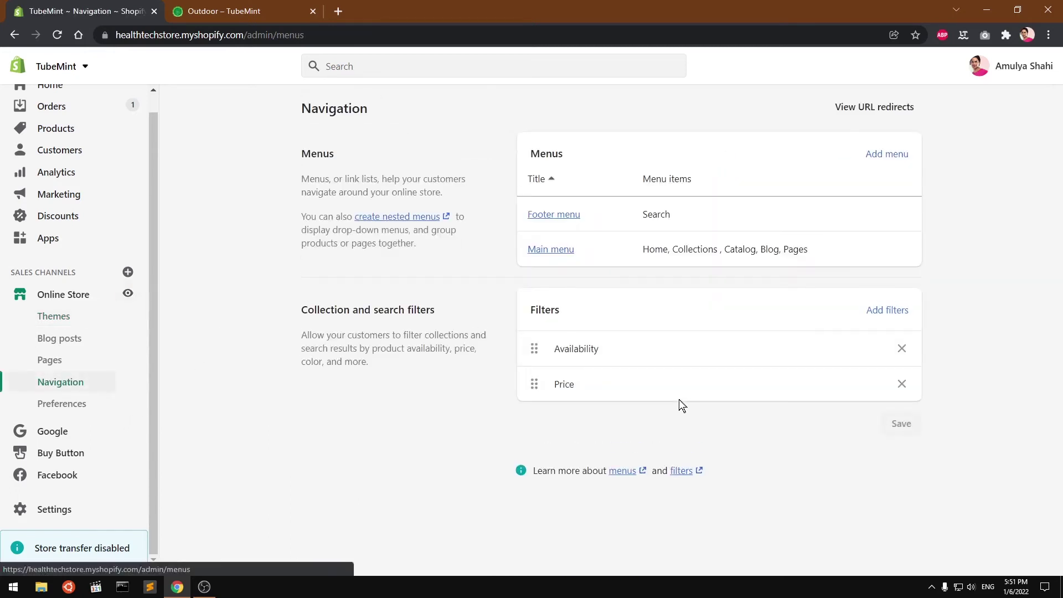
left_click(546, 250)
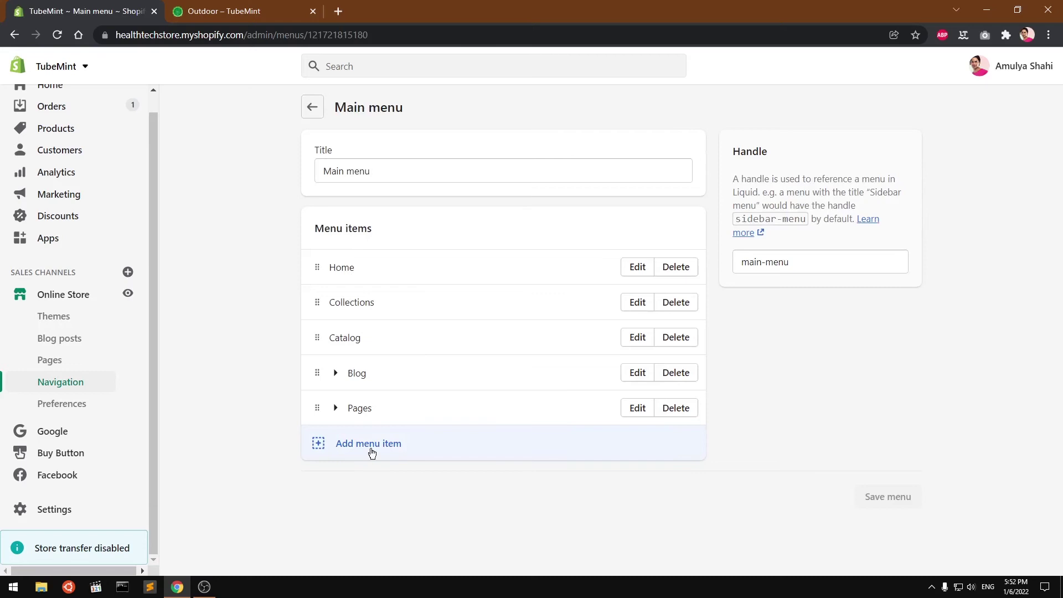
left_click(370, 450)
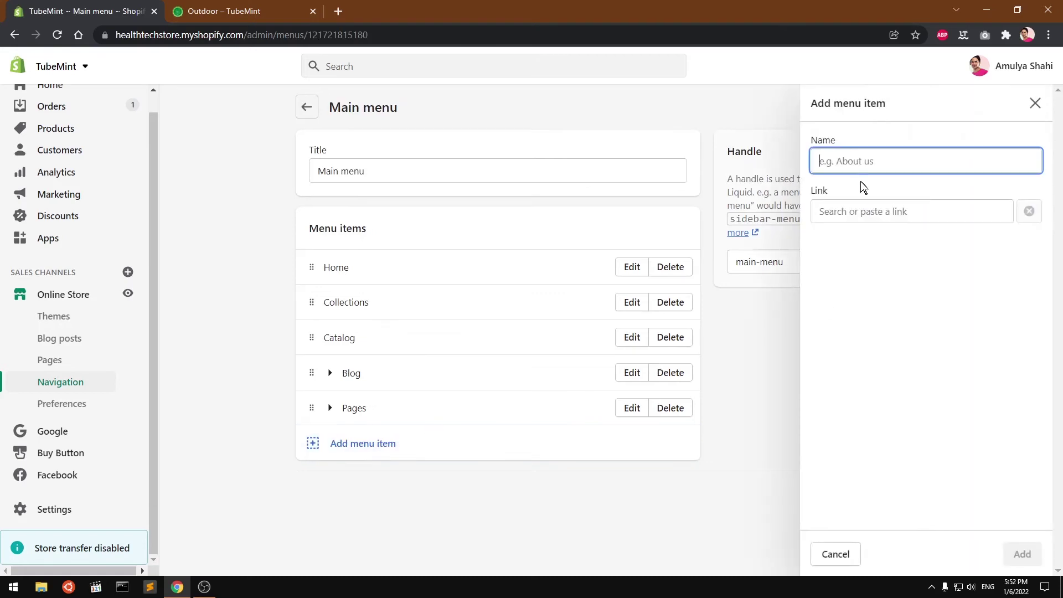
type("Categ")
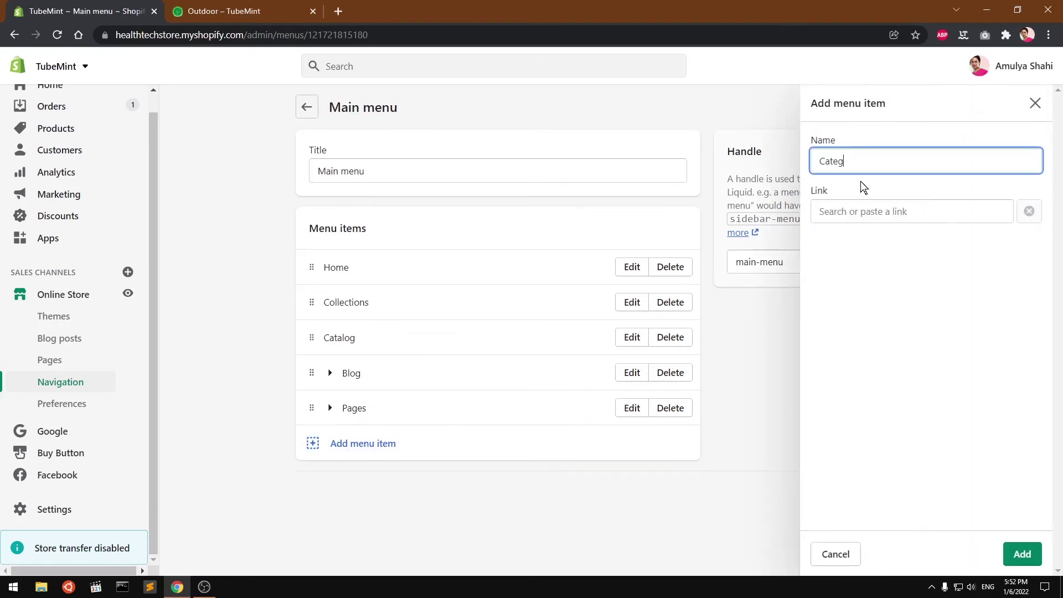
type("ory")
left_click(863, 210)
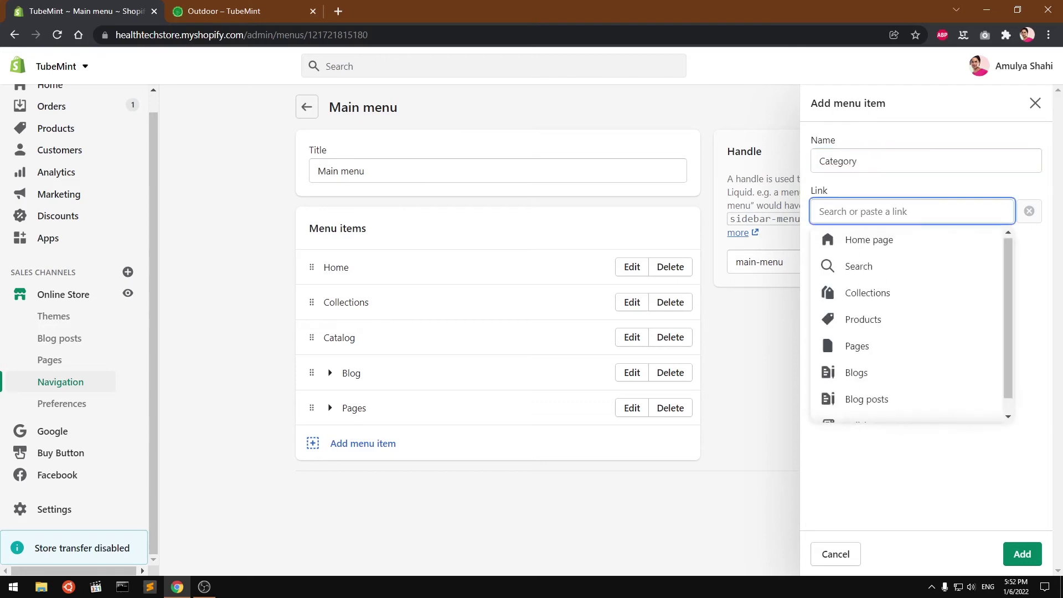
left_click(883, 299)
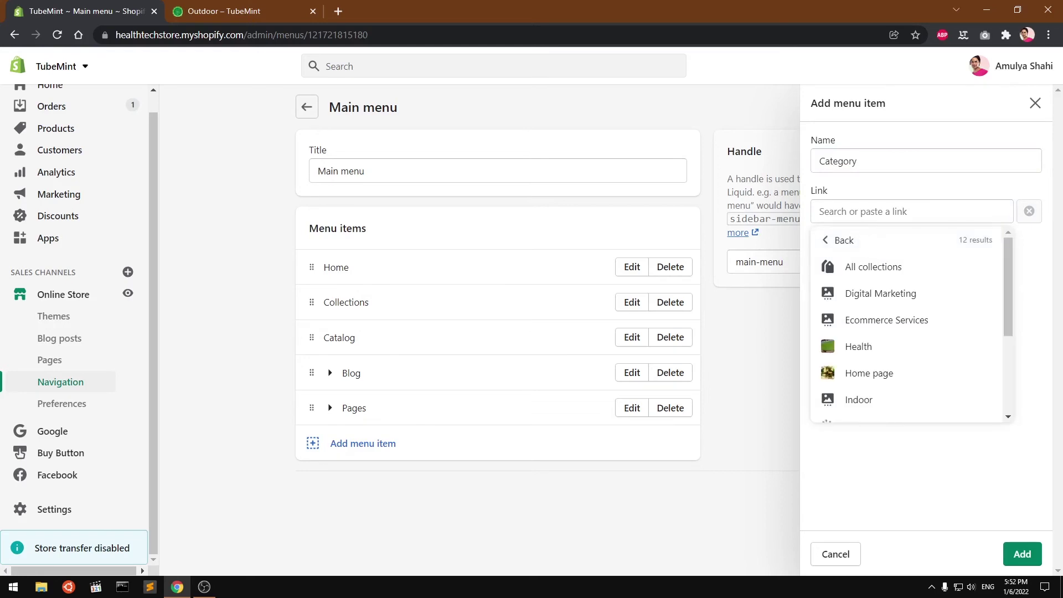
left_click(820, 211)
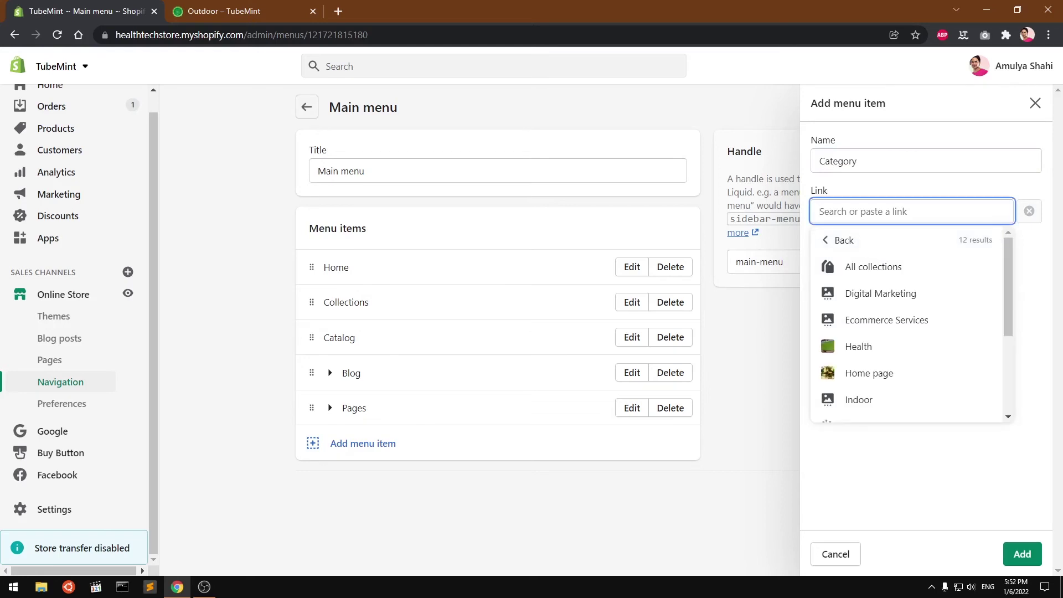
type("#")
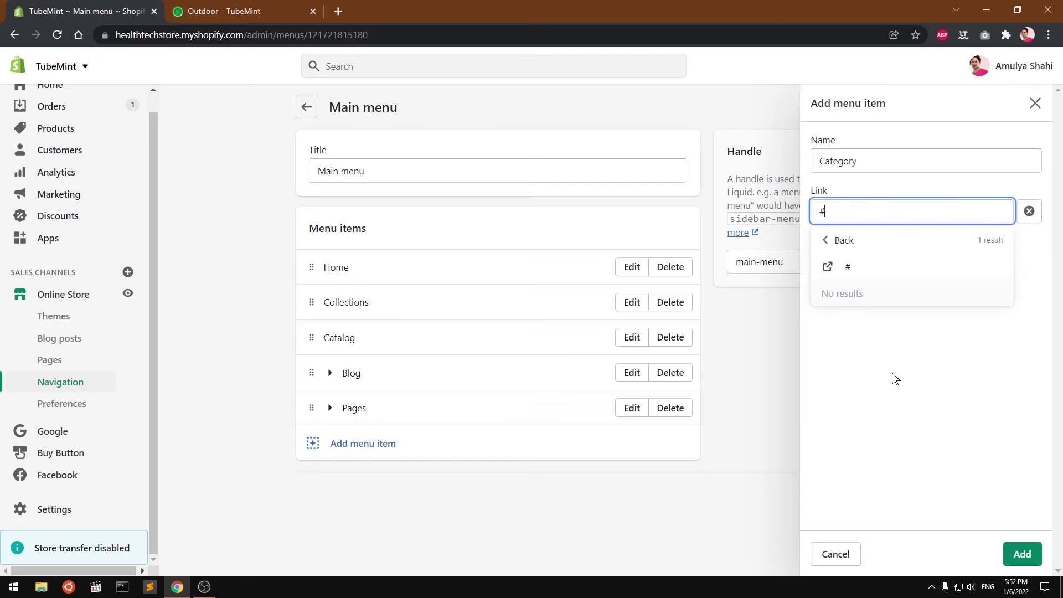
left_click(843, 267)
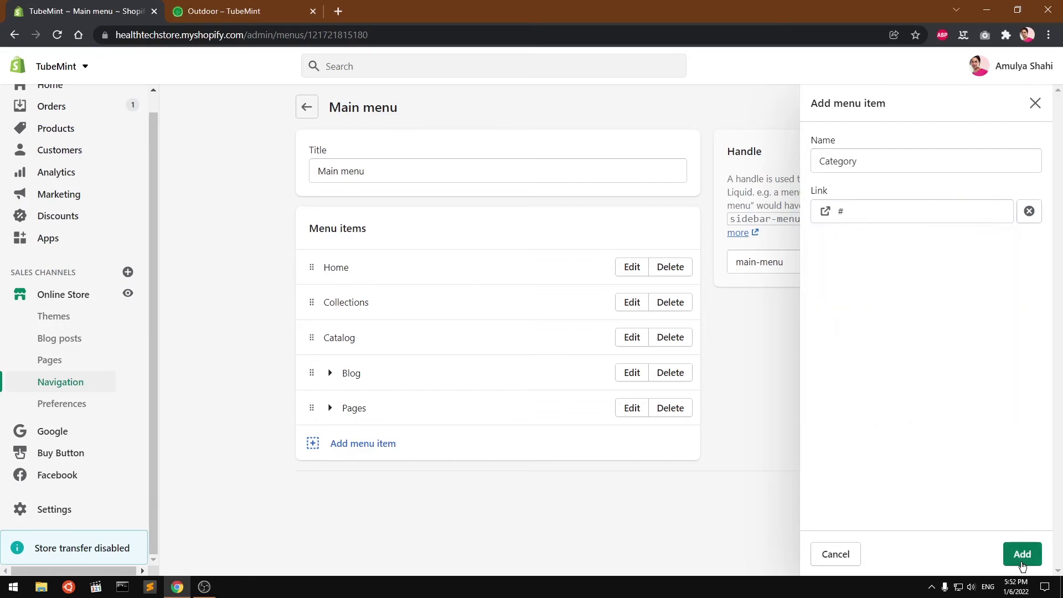
left_click(1022, 554)
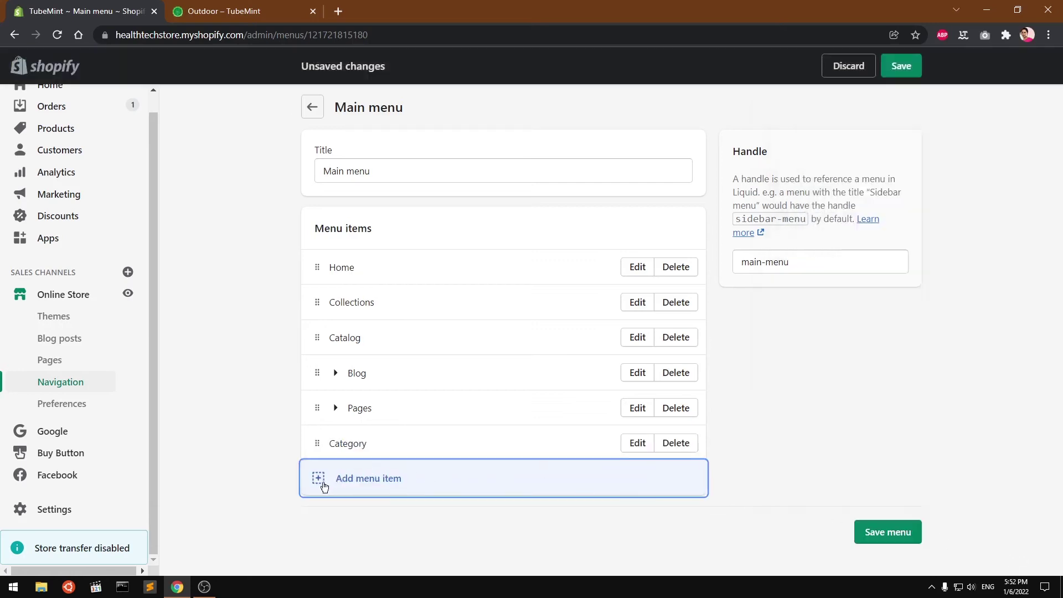
Add an 'Indoor' menu item linked to the Indoor collection and drag it under Category.
left_click(372, 479)
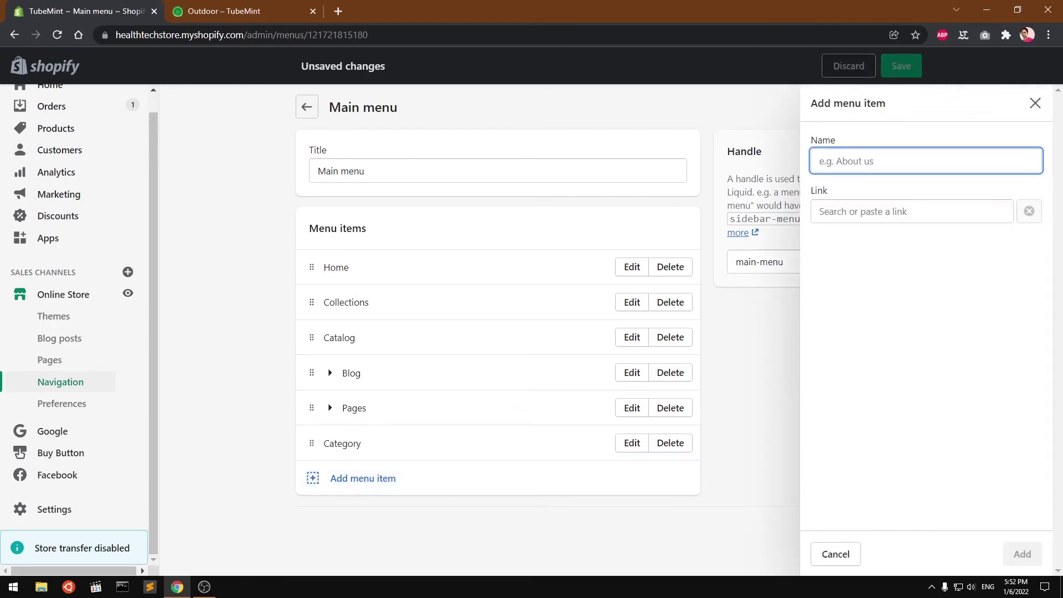
type("Indoor")
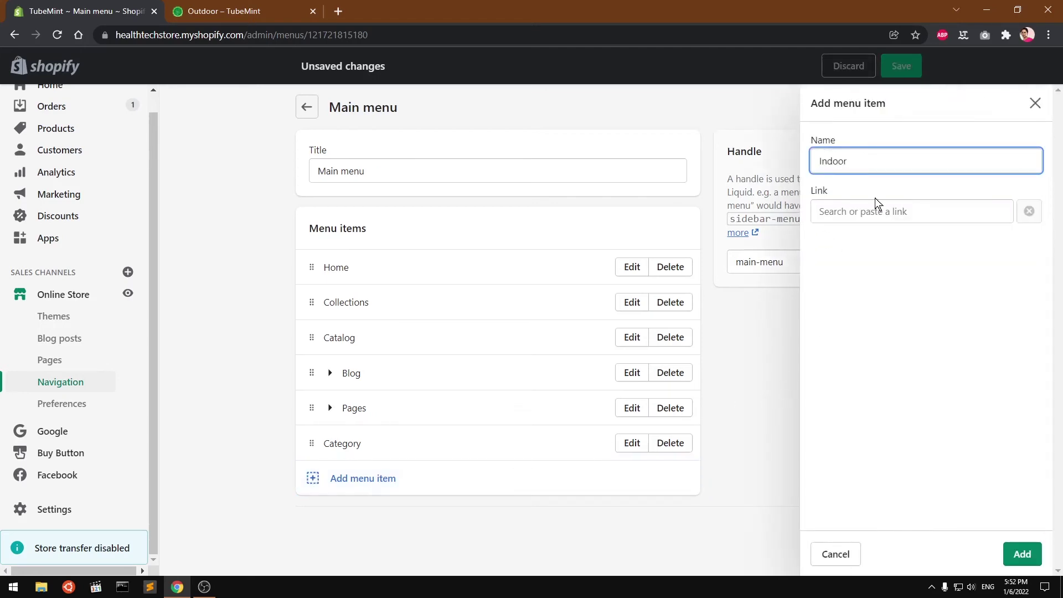
left_click(876, 206)
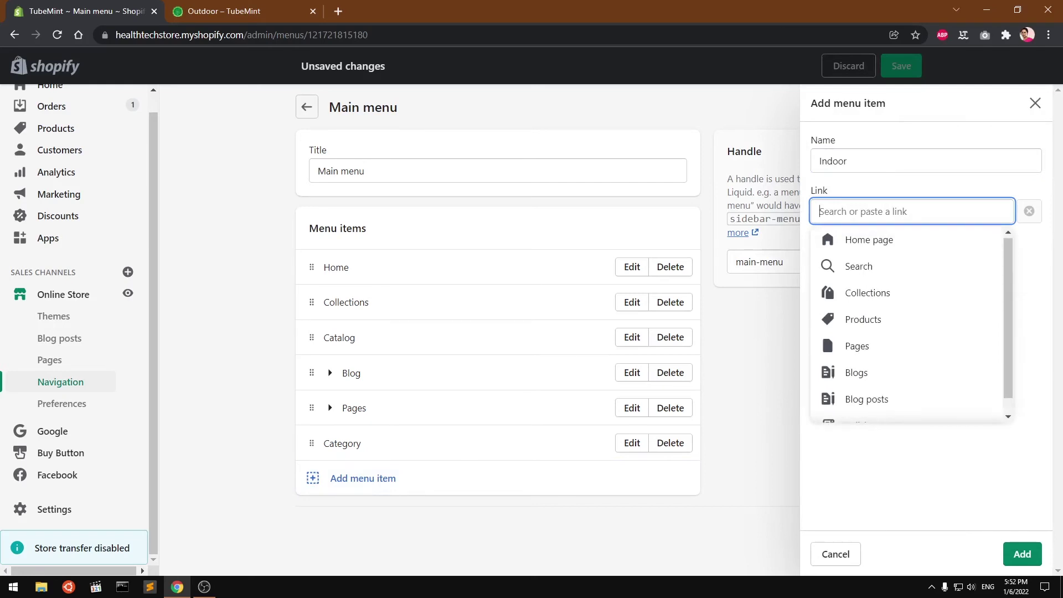
type("ind")
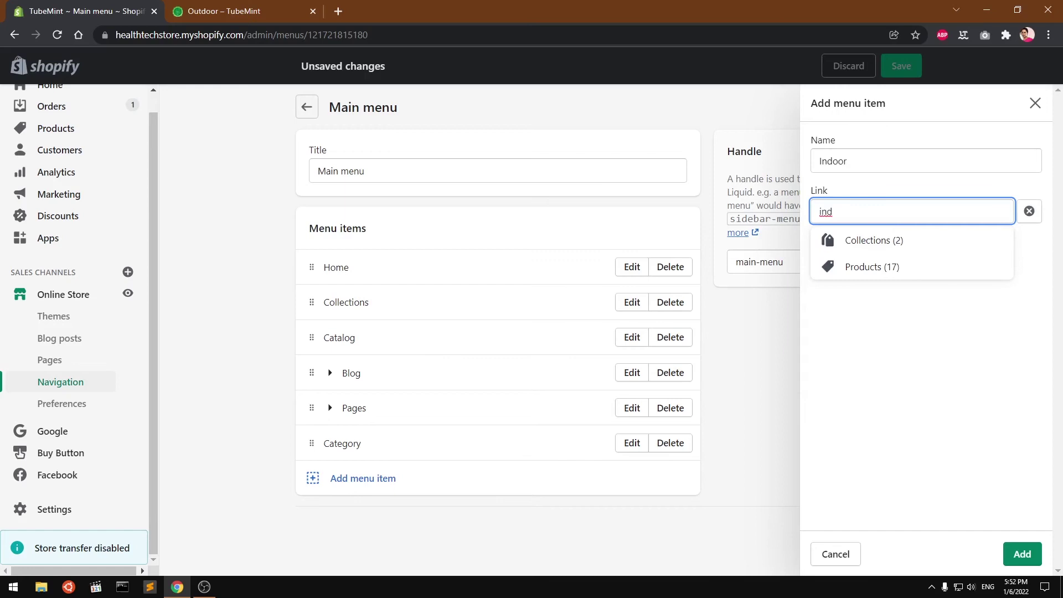
left_click(924, 250)
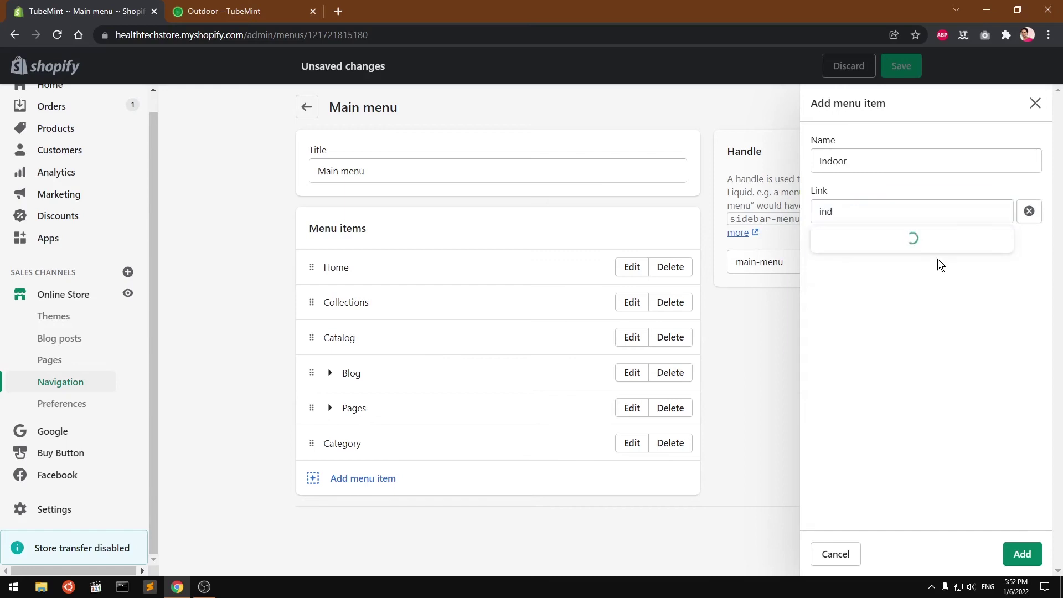
left_click(875, 299)
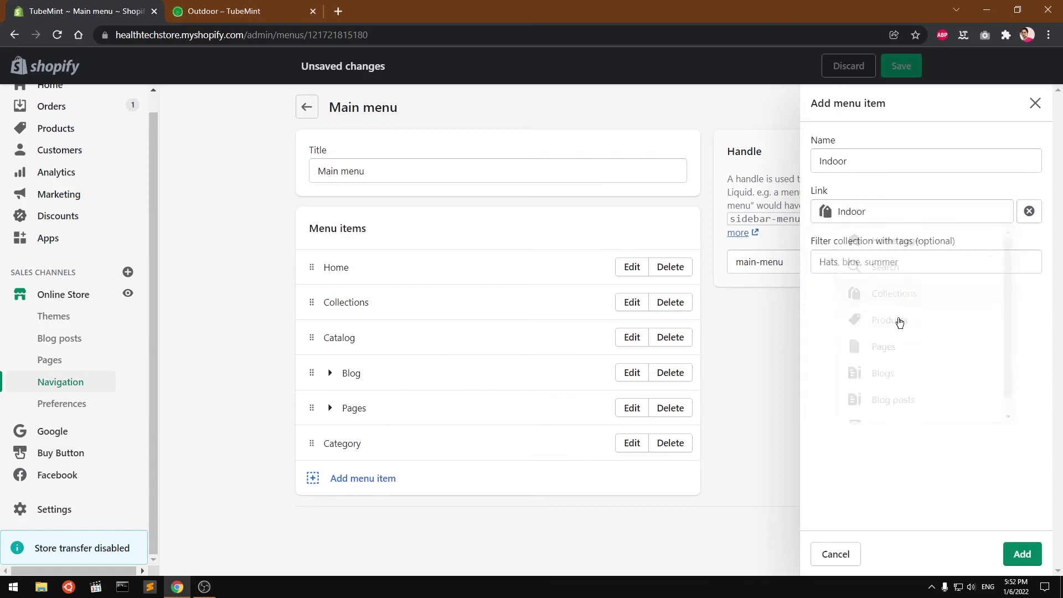
left_click(1022, 555)
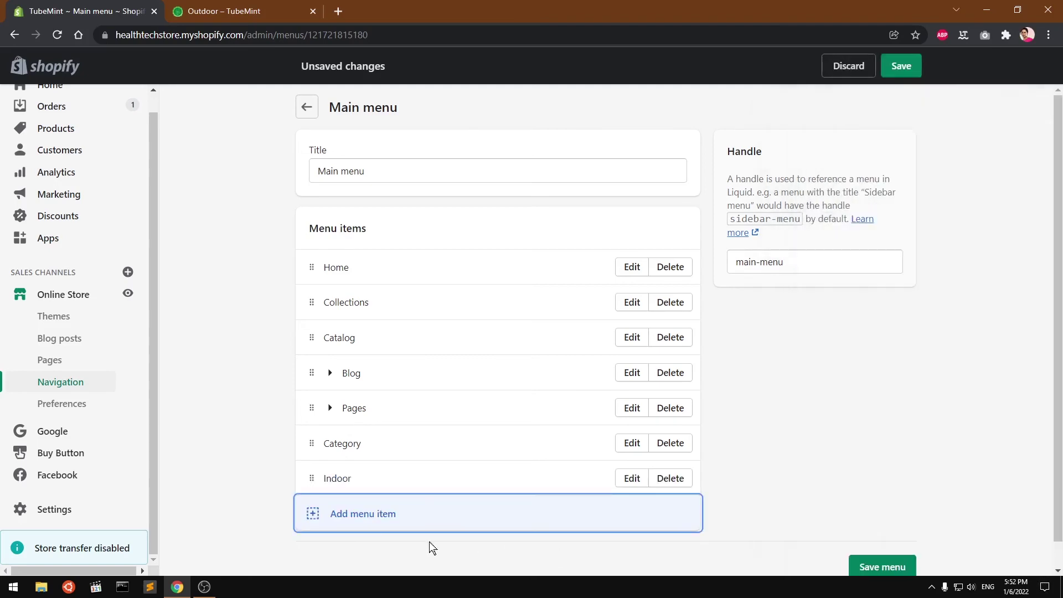
left_click_drag(310, 481, 343, 459)
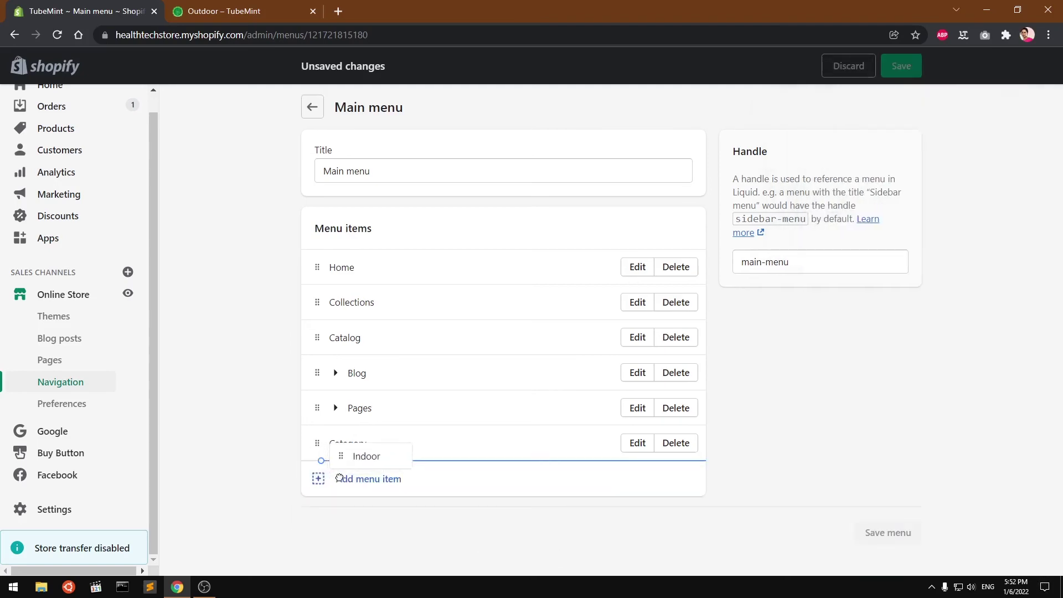
Start a new menu item named 'Outdoor' under Category.
left_click(380, 515)
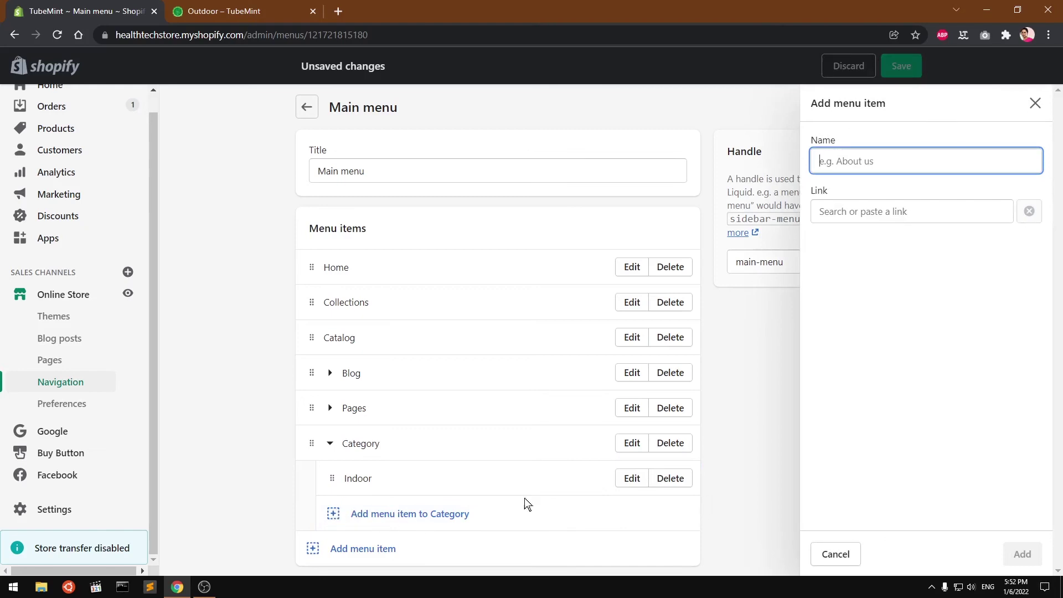
type("out")
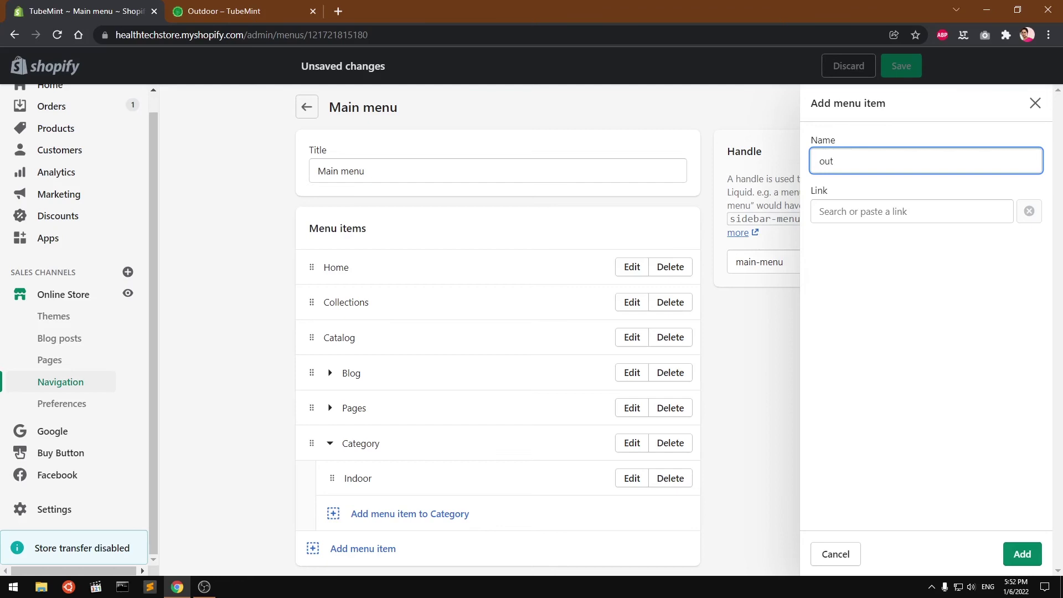
key("BackSpace")
key("BackSpace")
type("Ou")
key("ctrl+a")
key("ctrl+c")
left_click(874, 211)
key("ctrl+v")
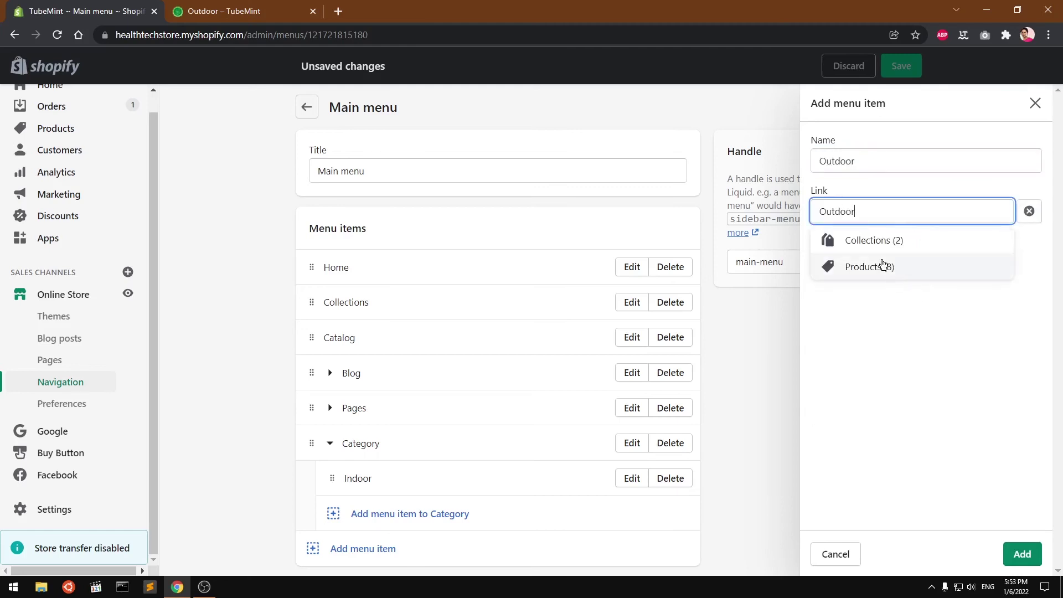
key("ctrl+a")
key("BackSpace")
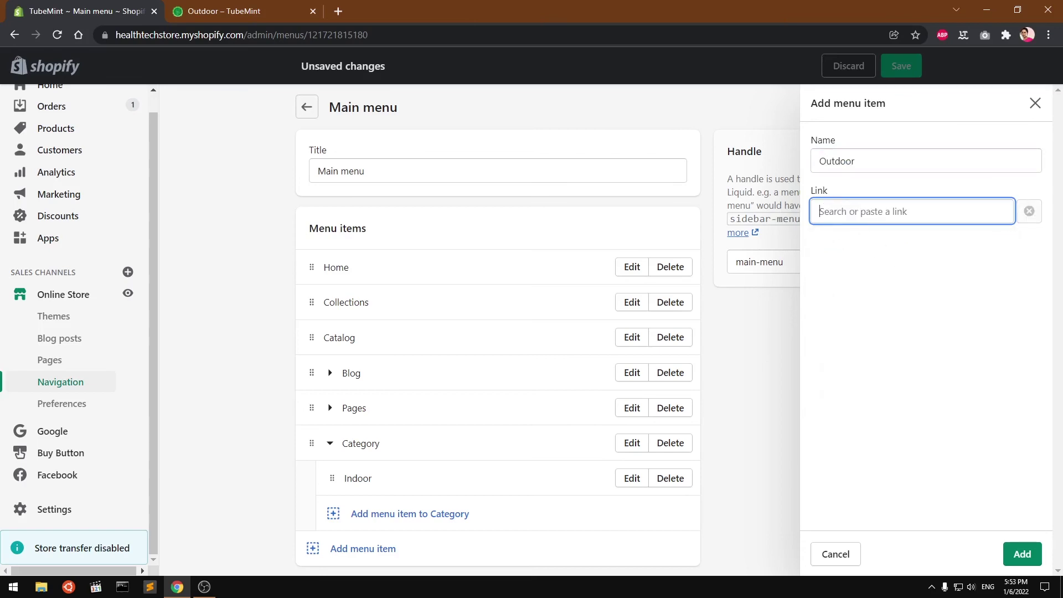
Link the Outdoor item to the Outdoor collection and add it beneath Indoor.
left_click(862, 305)
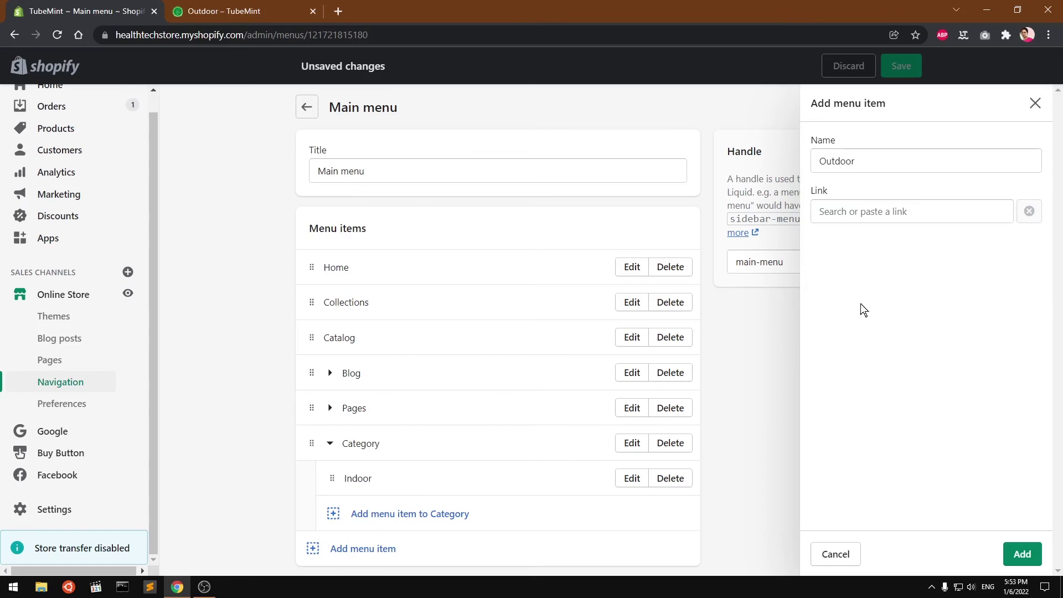
left_click(885, 211)
left_click(855, 297)
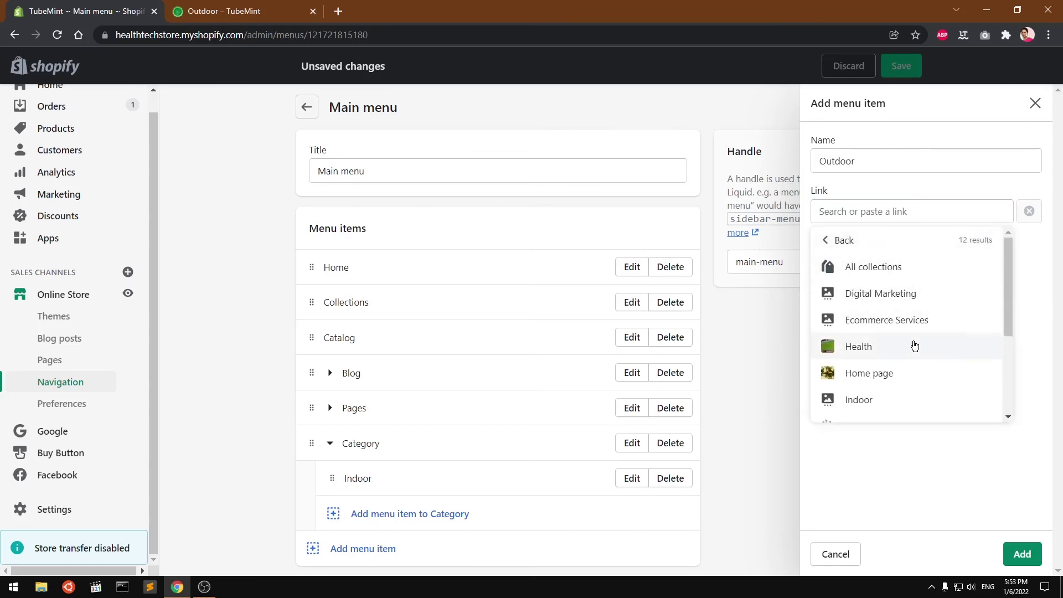
scroll(930, 341, "down", 2)
left_click(883, 333)
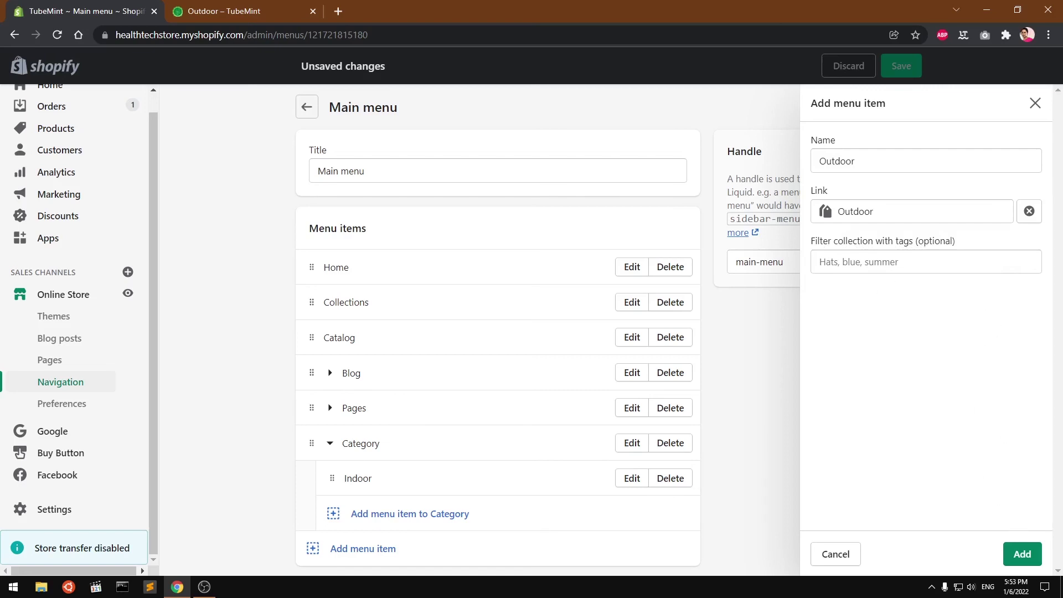
left_click(1022, 553)
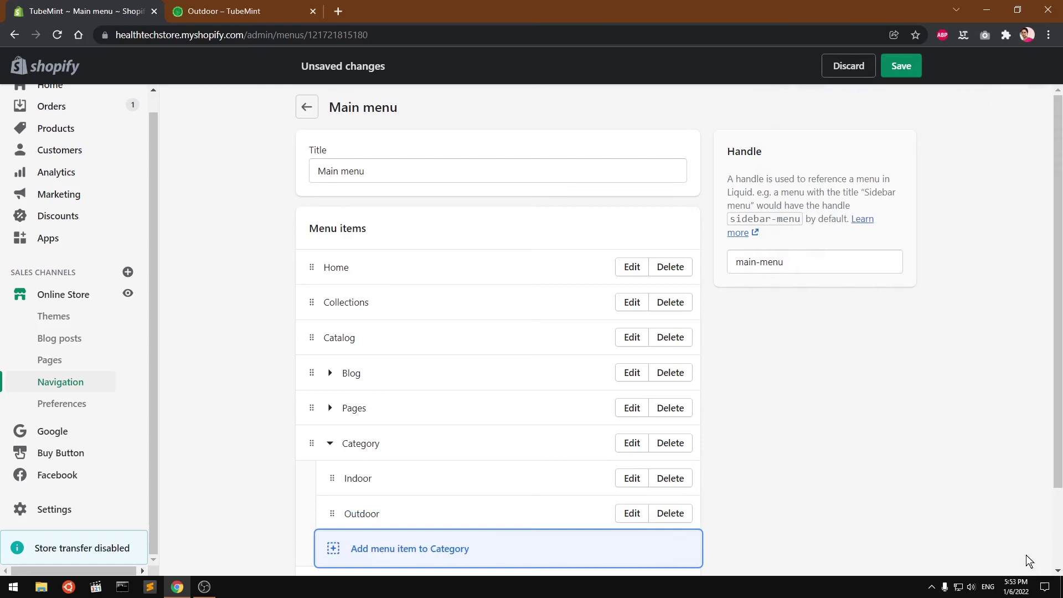
Save the main menu, then drag Category up after Catalog and save again.
left_click(900, 66)
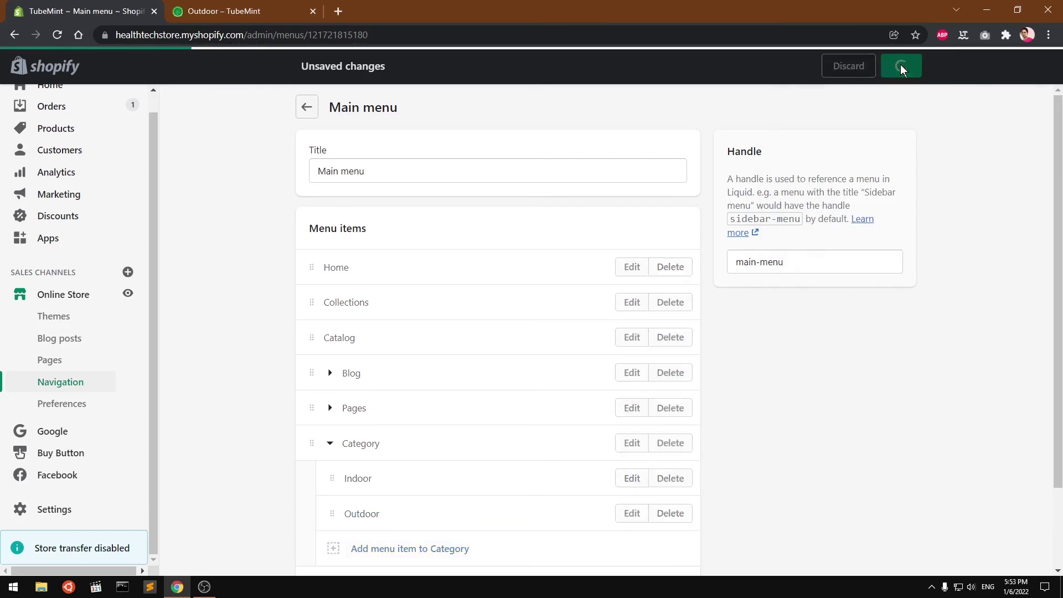
left_click(248, 8)
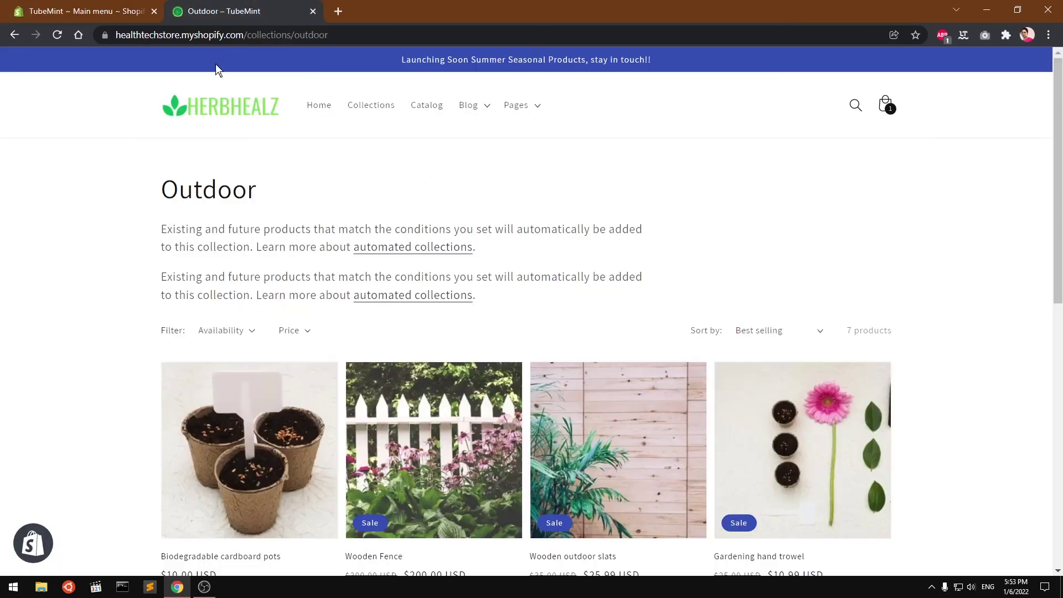
left_click(80, 8)
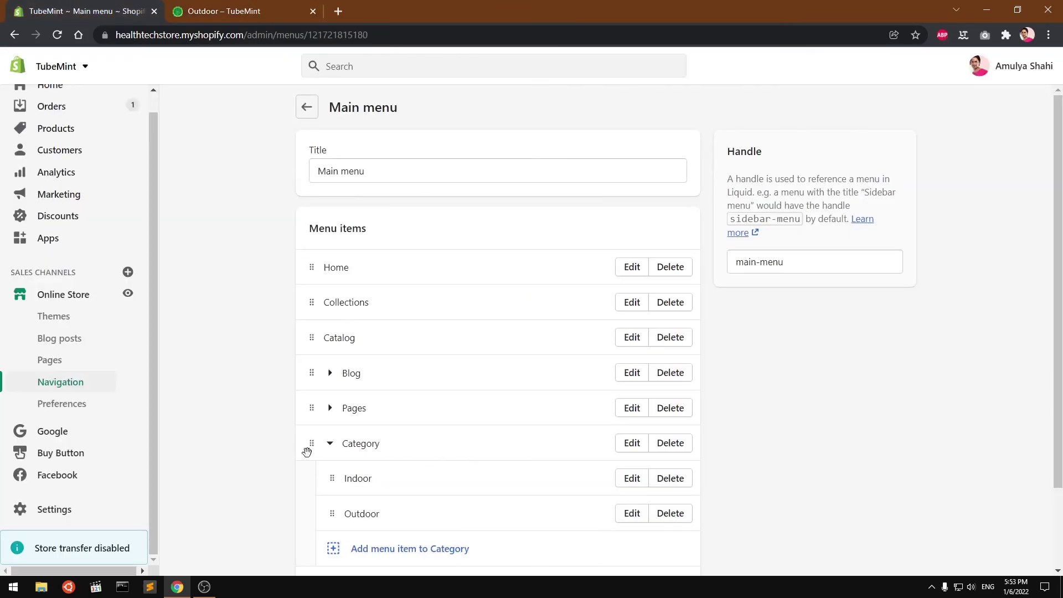
left_click_drag(312, 443, 308, 379)
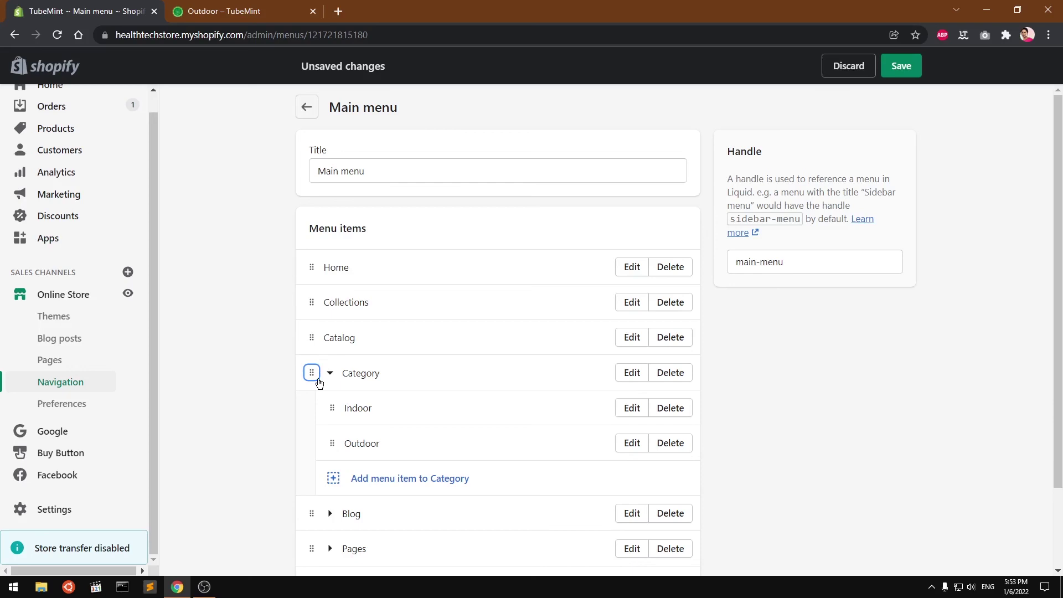
left_click(900, 67)
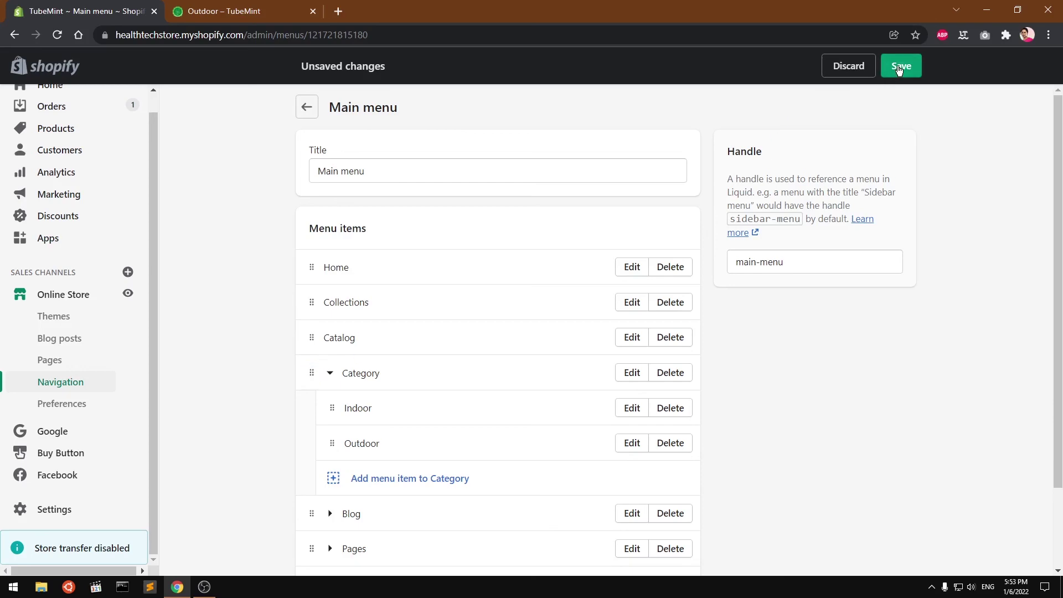
Reload the storefront to show the Category menu, then browse the Catalog and Collections pages.
left_click(293, 11)
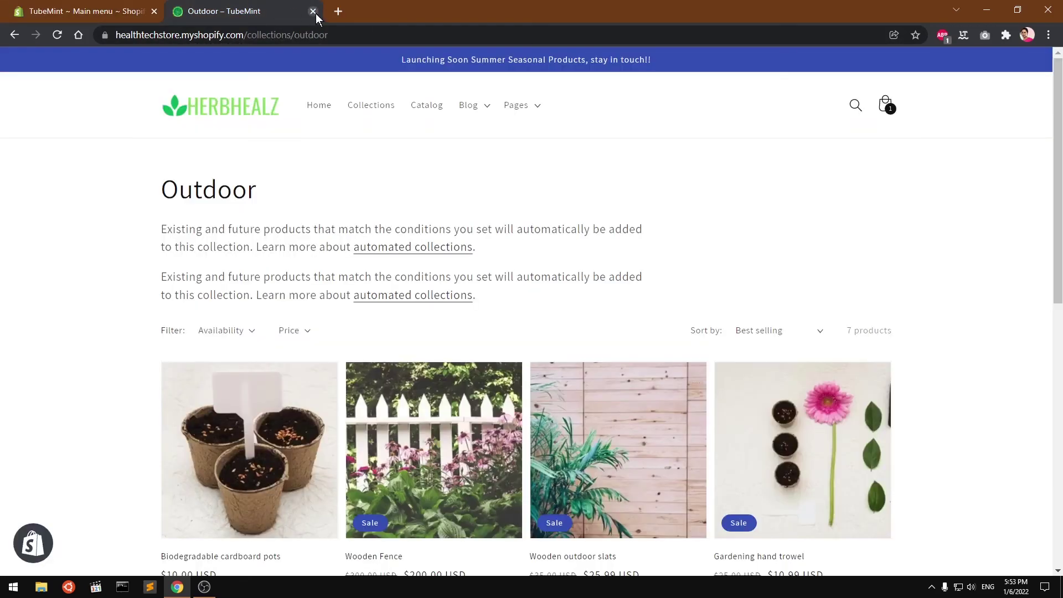
key("F5")
left_click(433, 108)
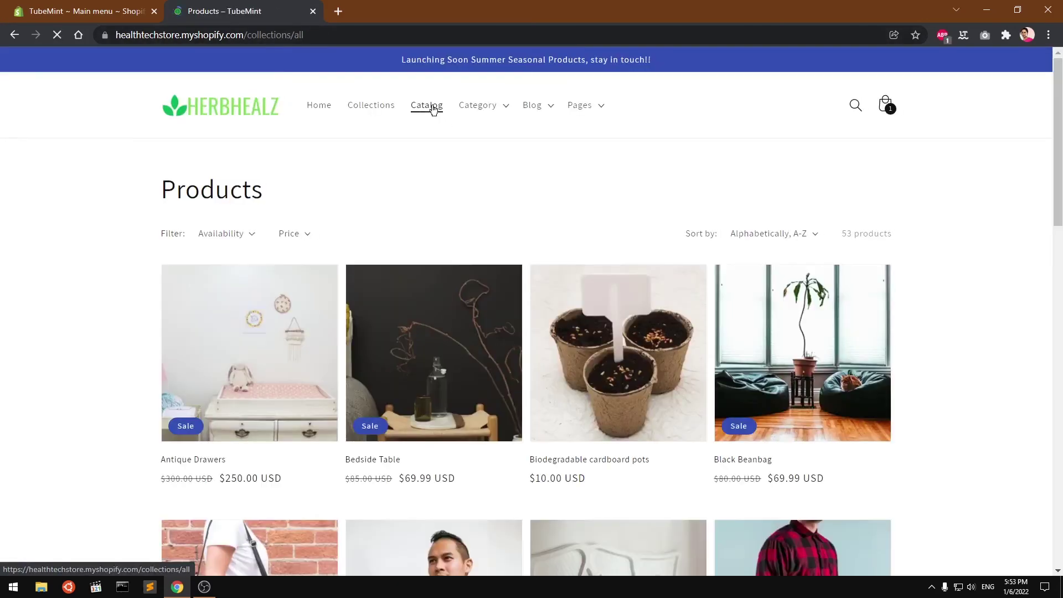
scroll(676, 351, "down", 8)
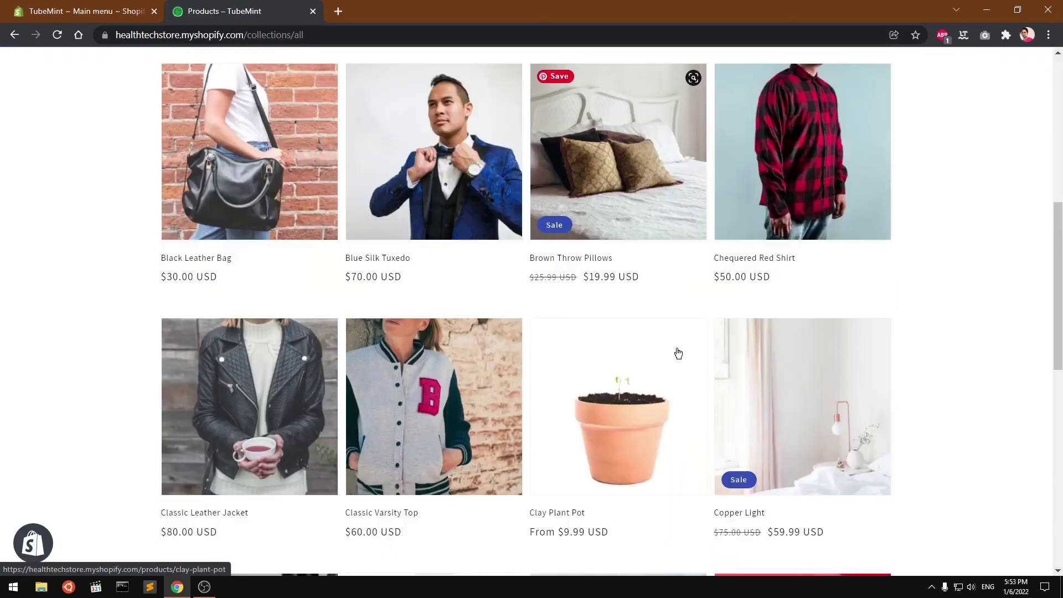
scroll(678, 352, "down", 6)
scroll(678, 353, "up", 9)
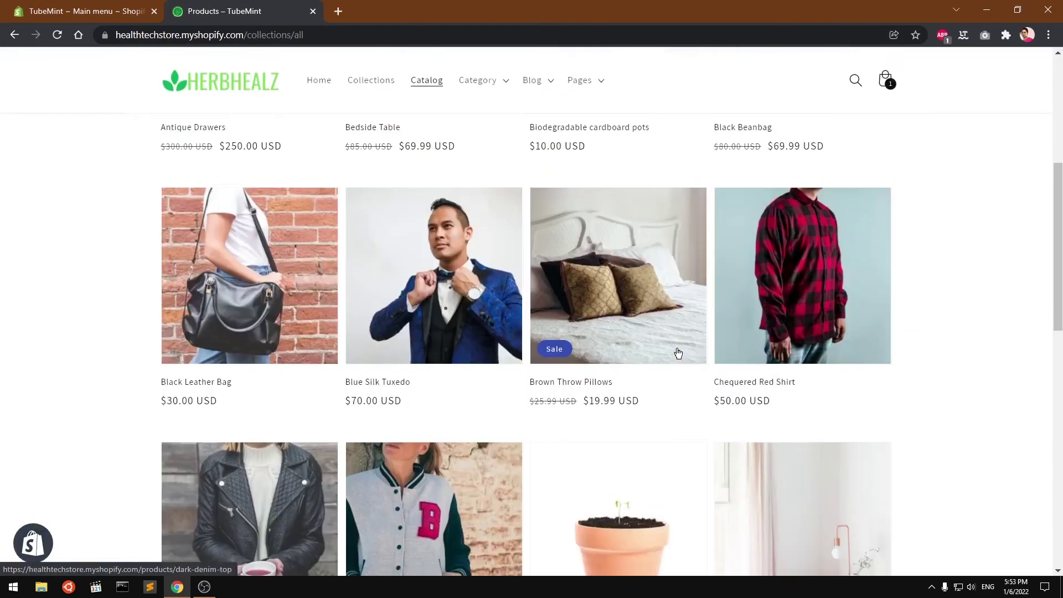
scroll(678, 353, "up", 5)
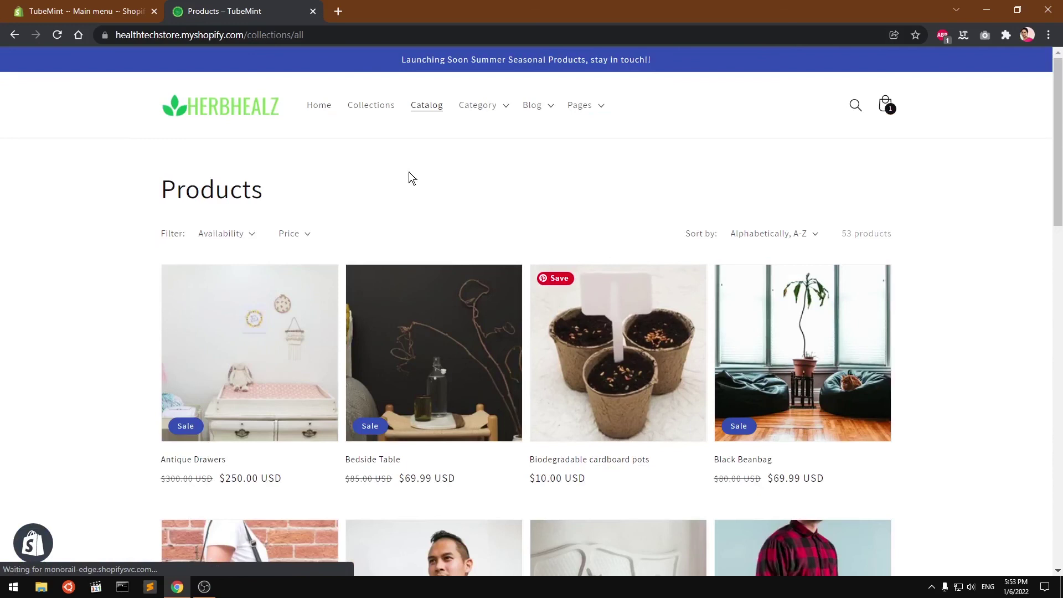
left_click(391, 107)
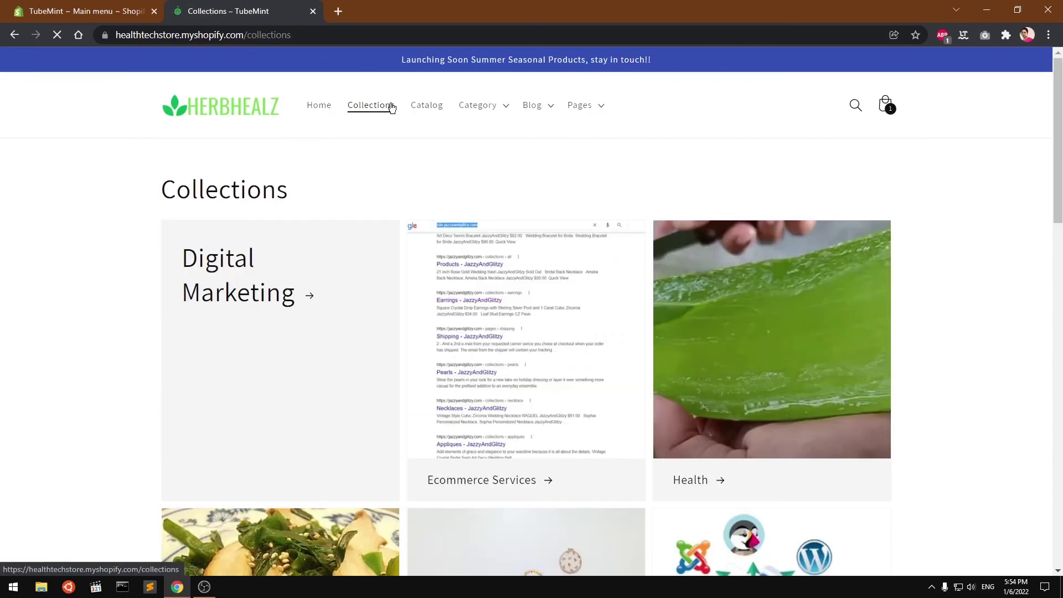
Open the Indoor collection from the Category dropdown and scroll its products.
left_click(476, 110)
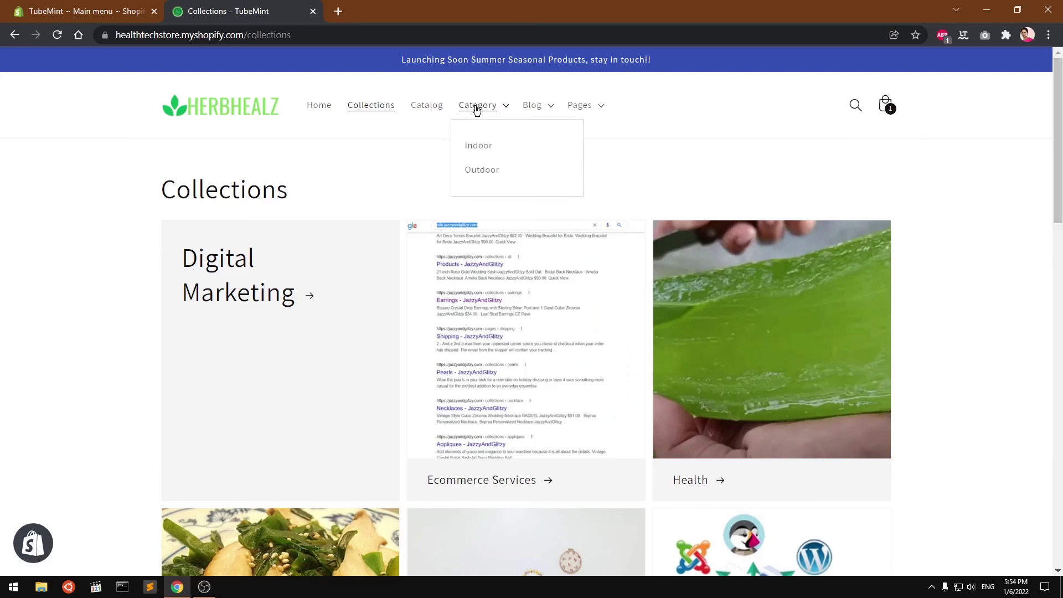
left_click(482, 150)
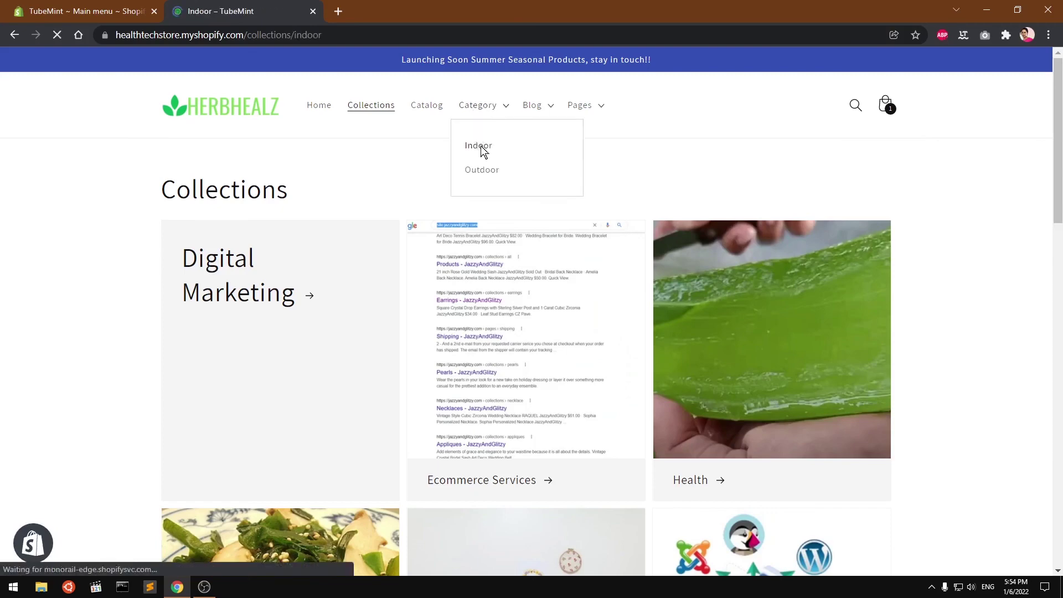
scroll(716, 358, "down", 3)
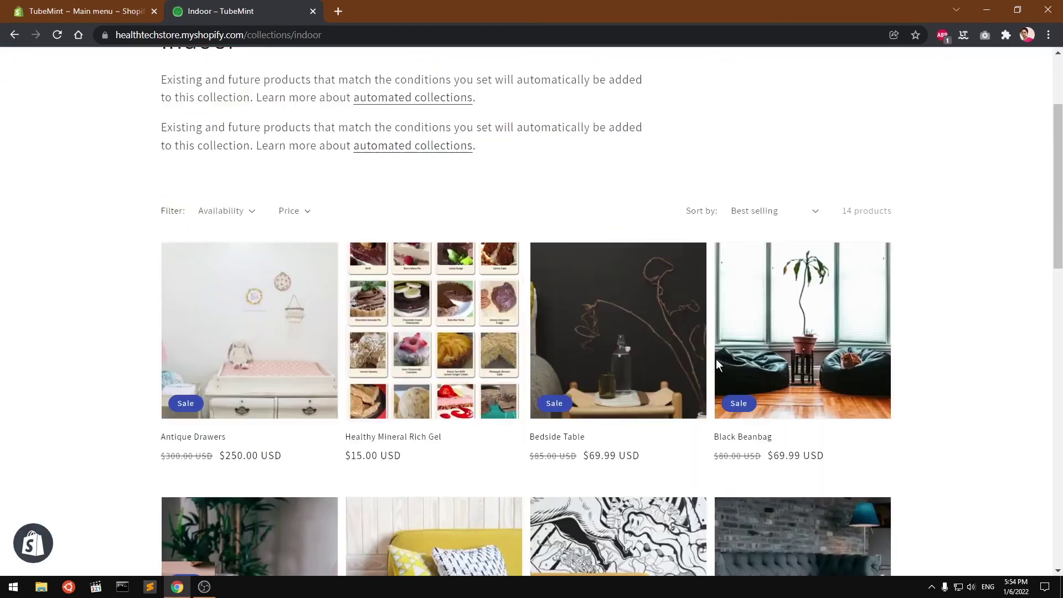
scroll(715, 360, "down", 15)
scroll(716, 361, "down", 2)
scroll(717, 363, "up", 11)
scroll(716, 363, "up", 8)
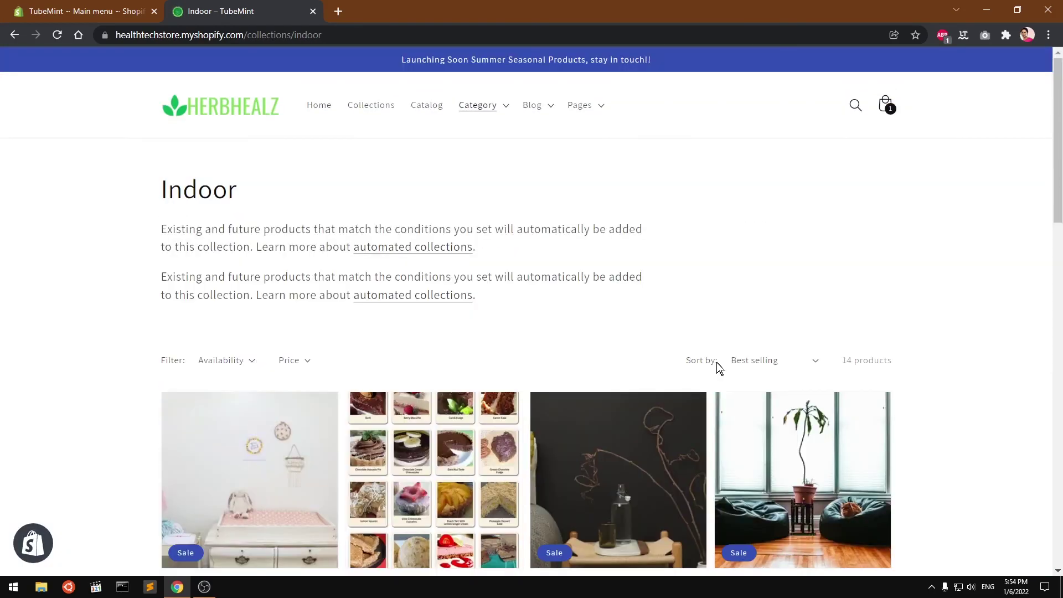
Open the Outdoor collection from the Category dropdown and scroll its products.
left_click(495, 109)
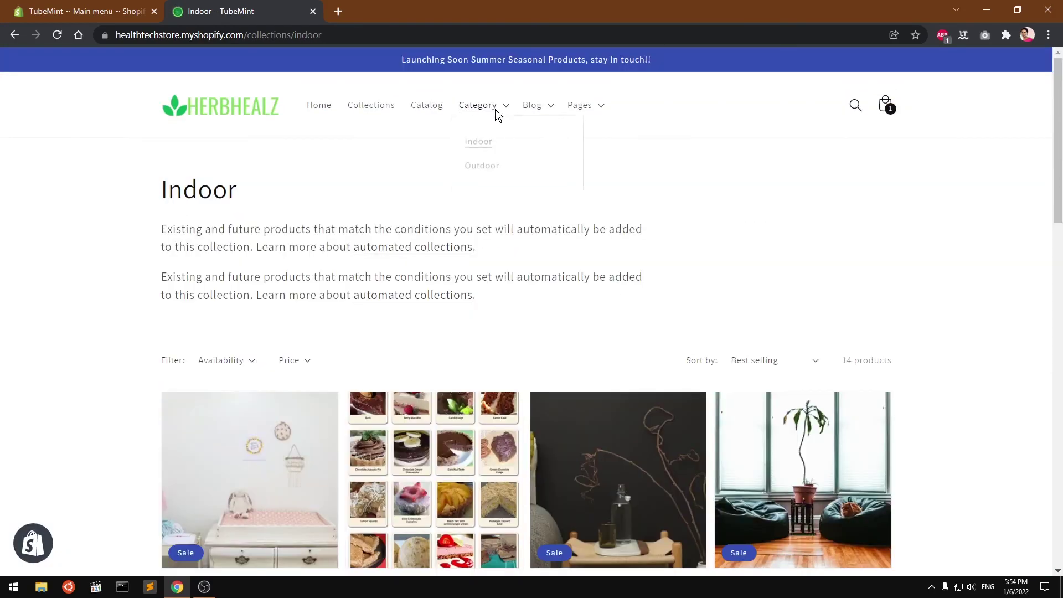
left_click(499, 171)
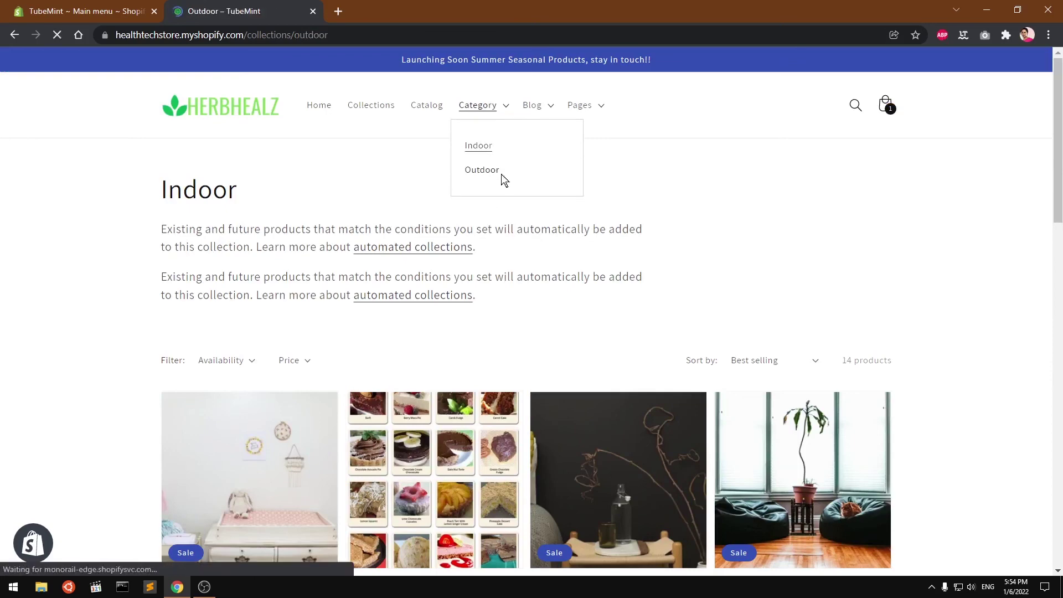
scroll(613, 321, "down", 10)
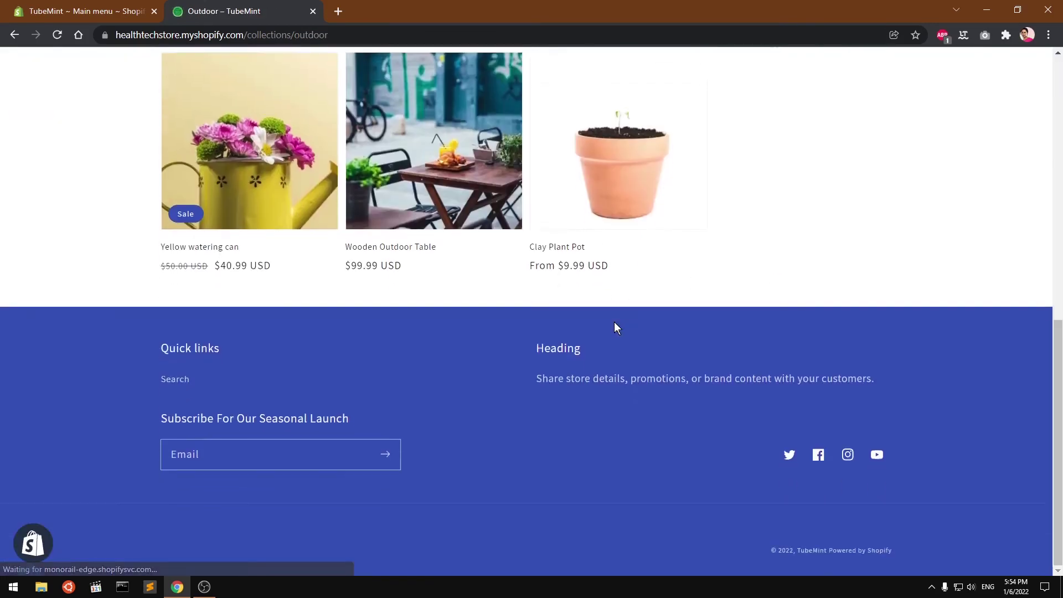
scroll(613, 322, "up", 10)
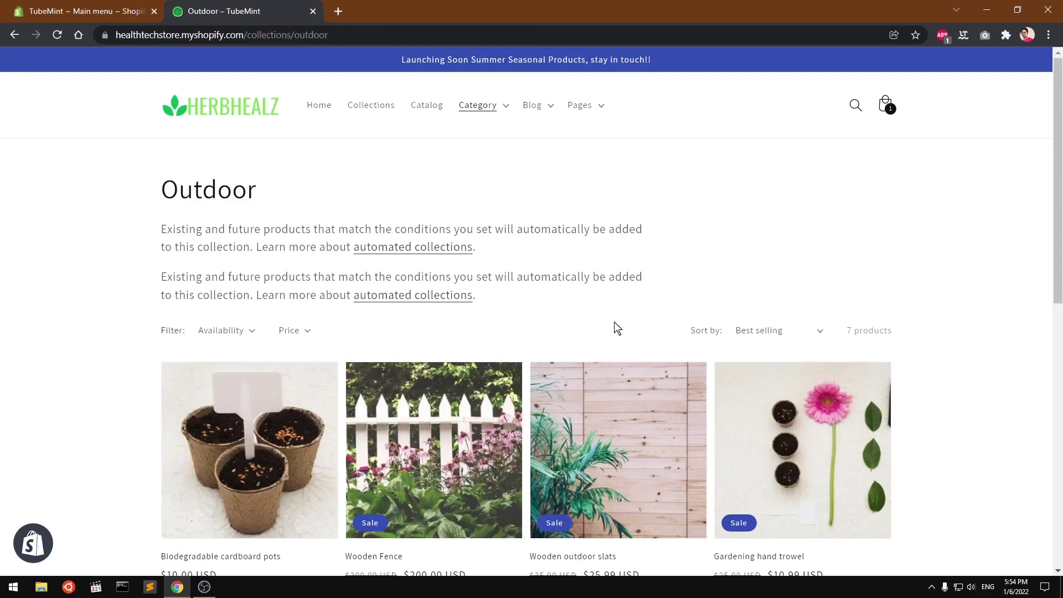
Return to the Indoor collection through the Category dropdown.
left_click(481, 106)
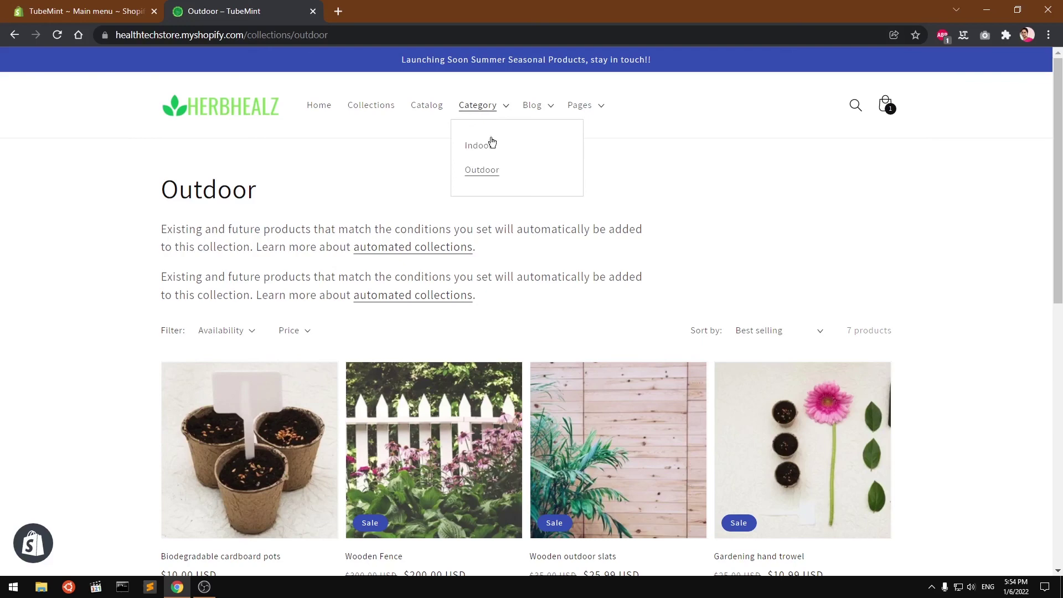
left_click(478, 146)
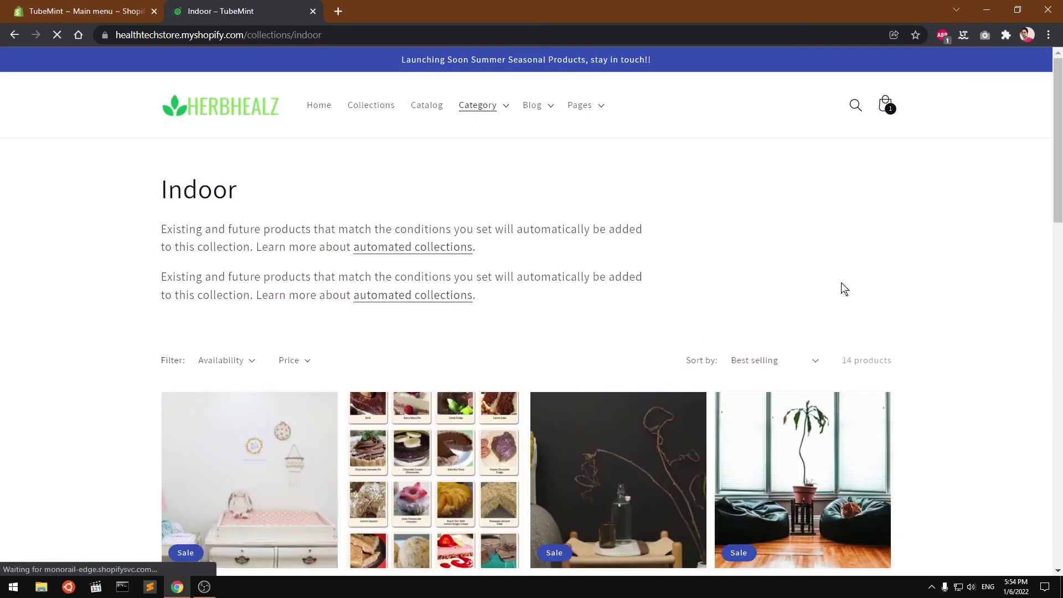
mouse_move(1059, 184)
left_mouse_down()
mouse_move(1059, 470)
mouse_move(1059, 147)
left_mouse_up()
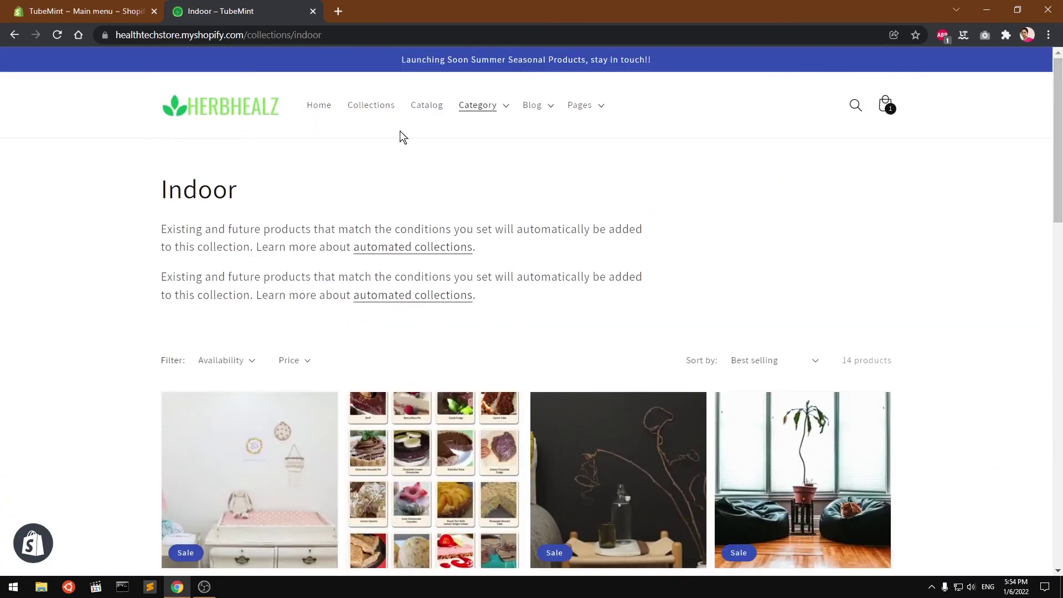